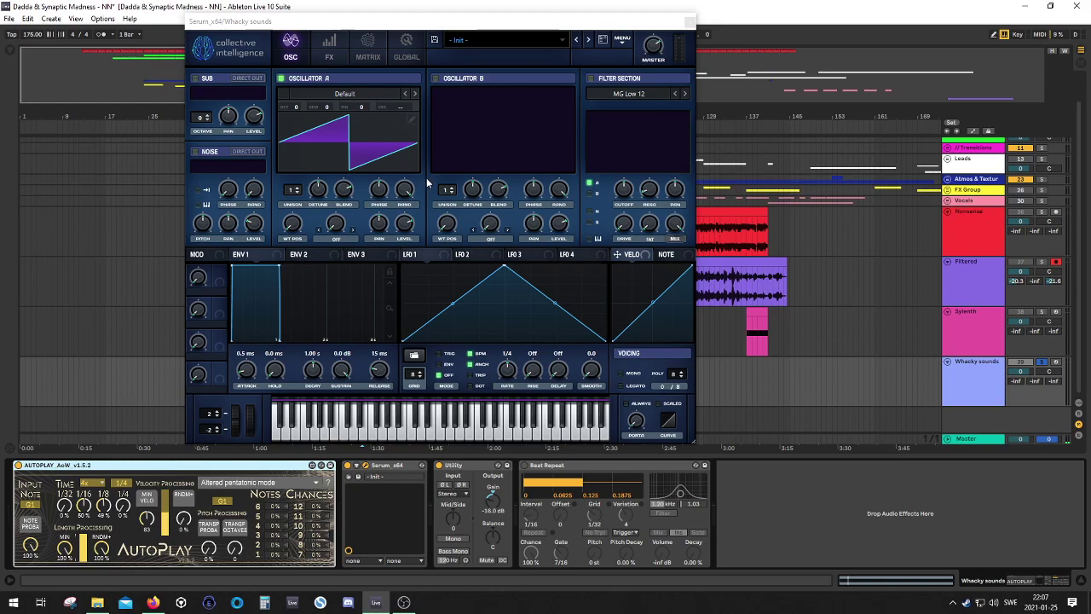
Step: Enable oscillator B and assign LFO 1 as a modulator of the coarse pitch on oscillators A and B
click(437, 79)
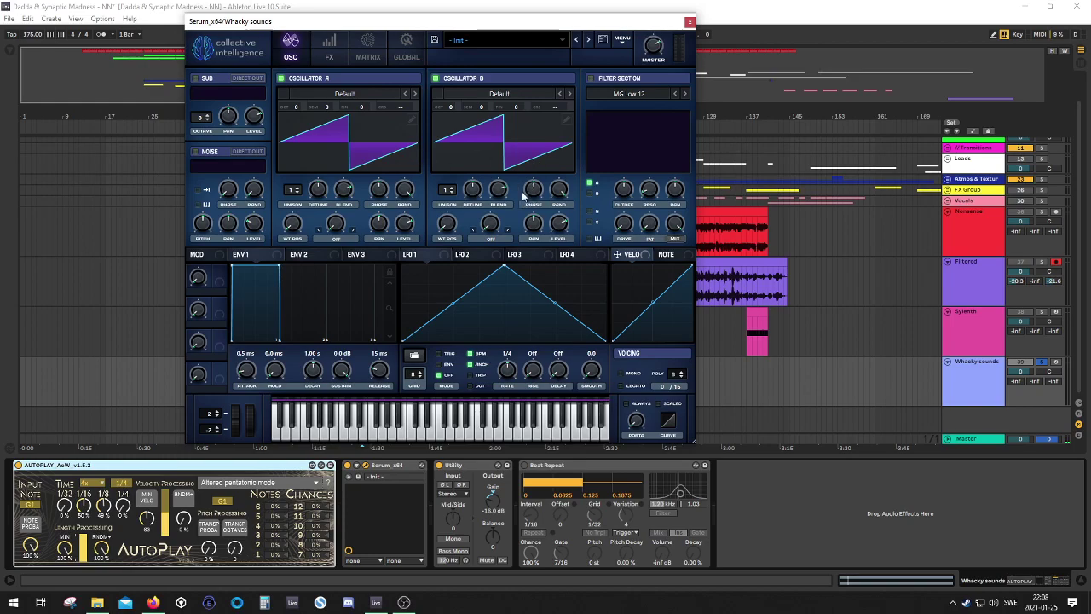
drag(452, 259, 405, 106)
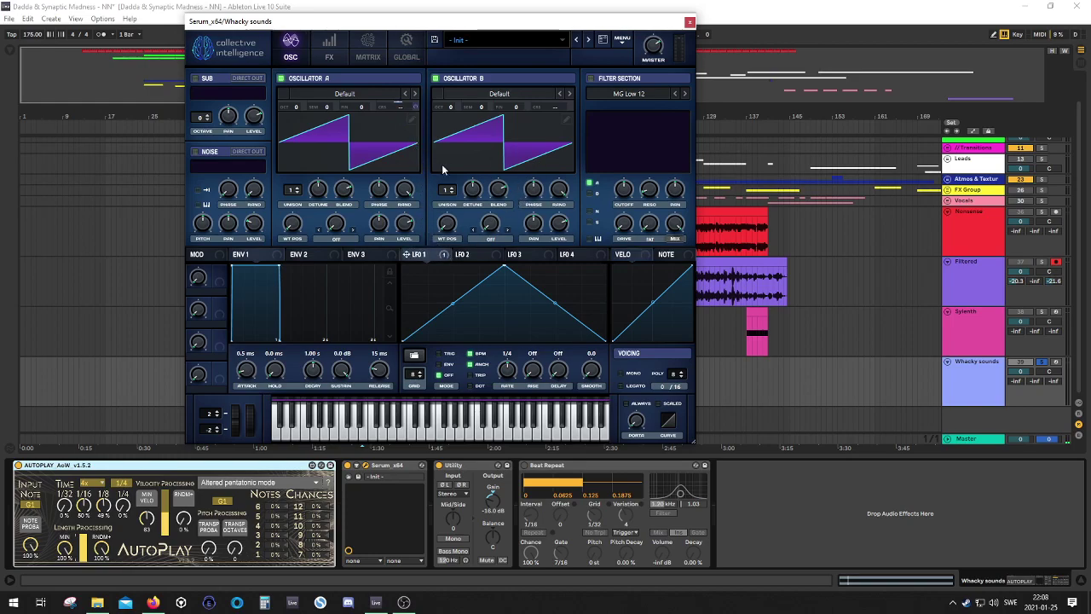
drag(445, 256, 554, 108)
Step: Assign NoteOn Rand2 as the modulation source for the LFO 1 rate and audition a note
right_click(508, 372)
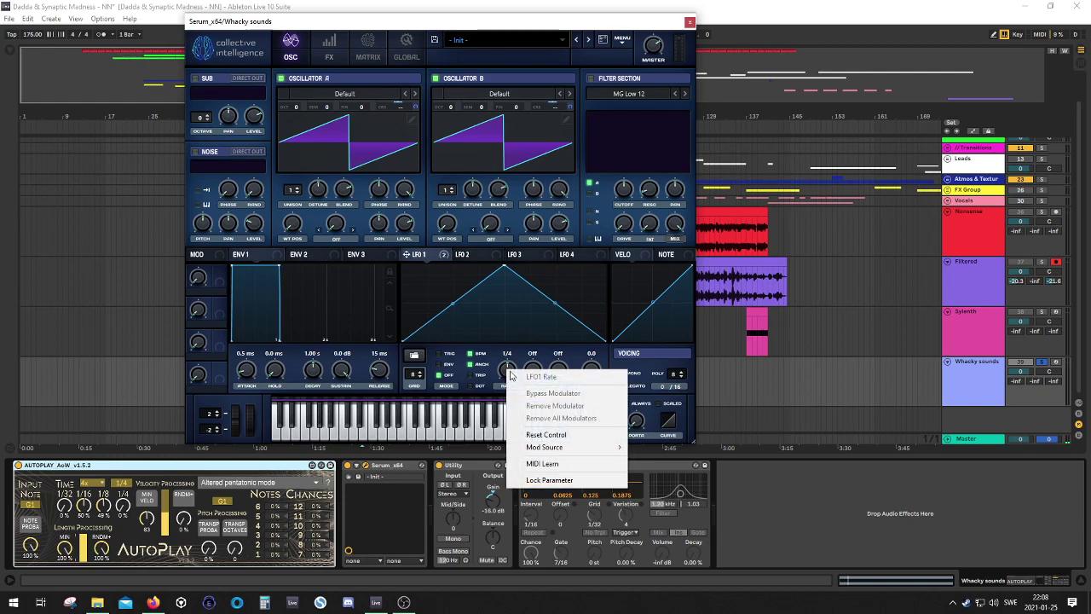
mouse_move(555, 452)
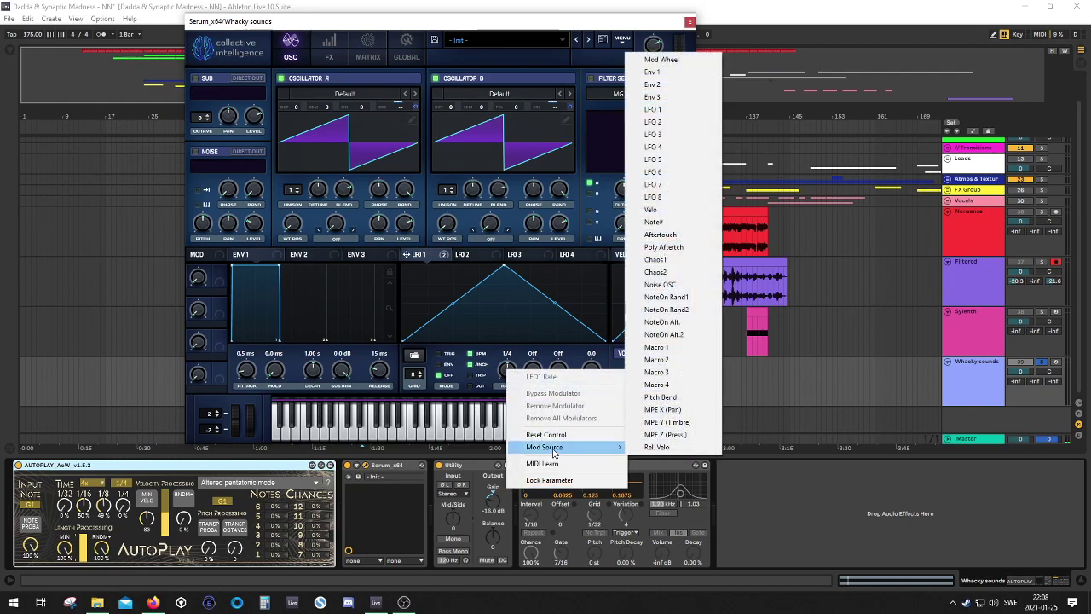
click(673, 310)
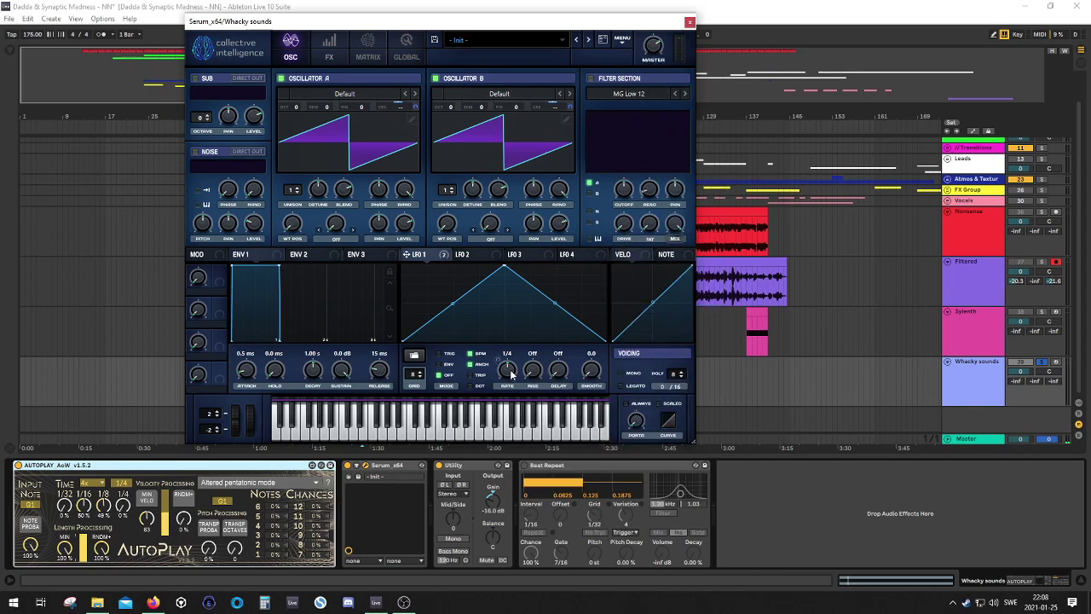
click(429, 434)
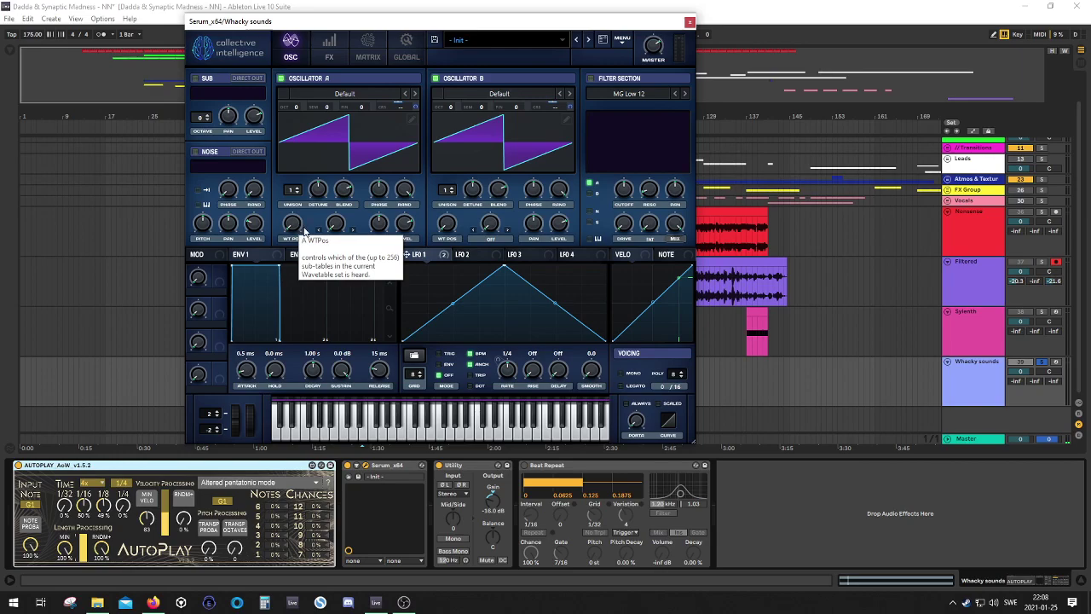
Step: Load the Basic Shapes wavetable from the Analog category into oscillators A and B
click(381, 96)
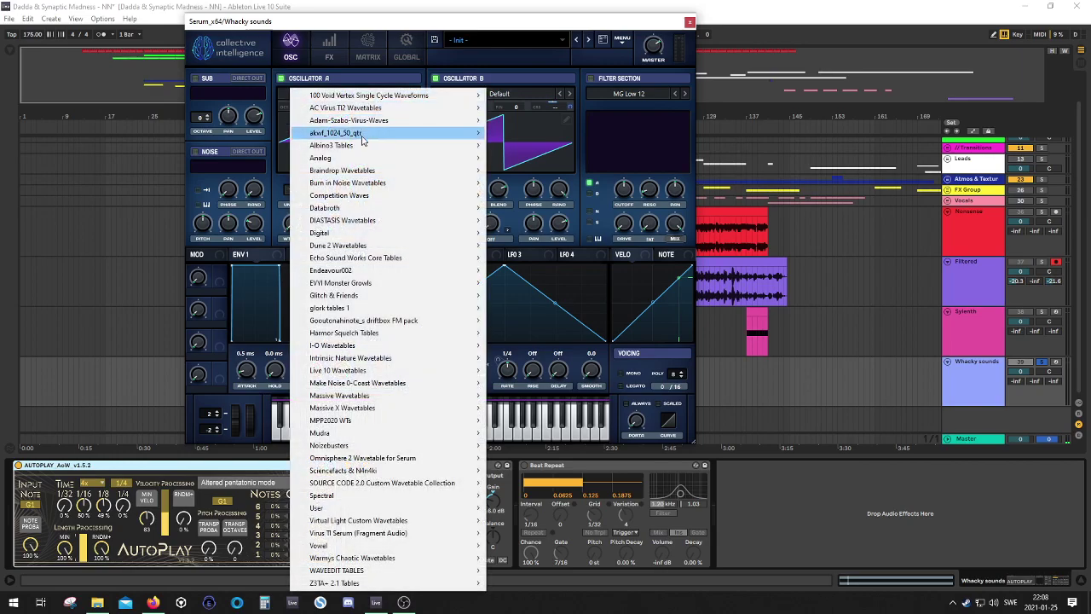
mouse_move(355, 162)
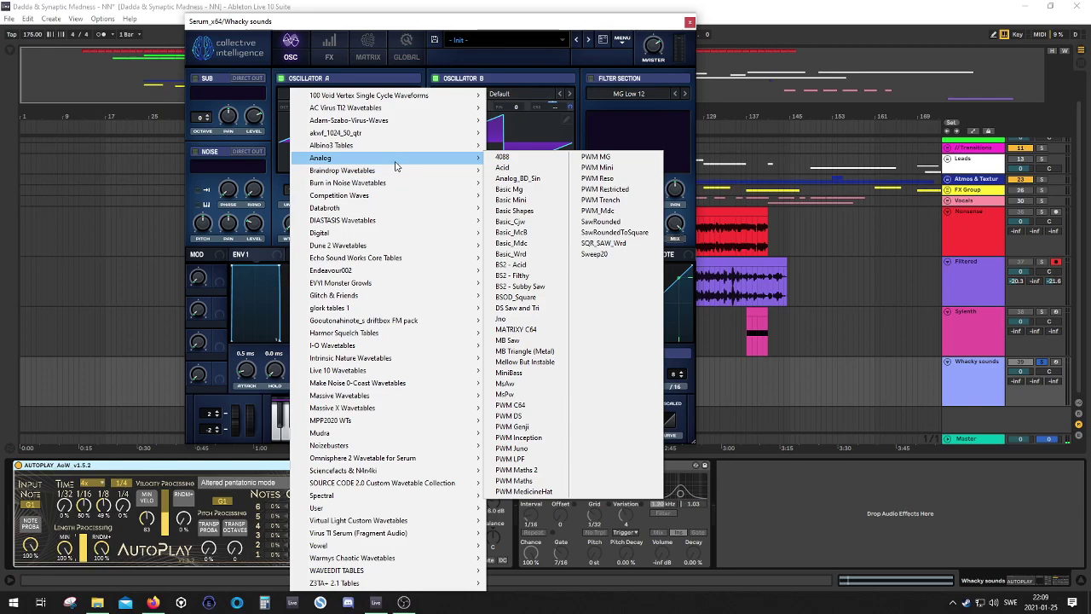
click(529, 213)
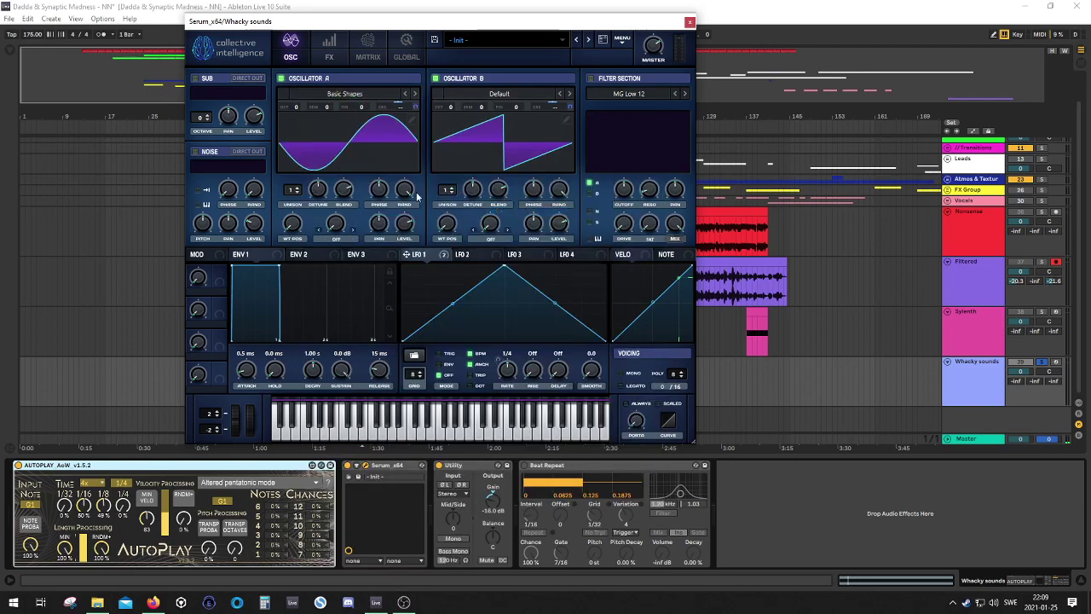
mouse_move(299, 224)
mouse_down()
mouse_move(316, 111)
mouse_move(307, 231)
mouse_up()
click(523, 93)
mouse_move(503, 160)
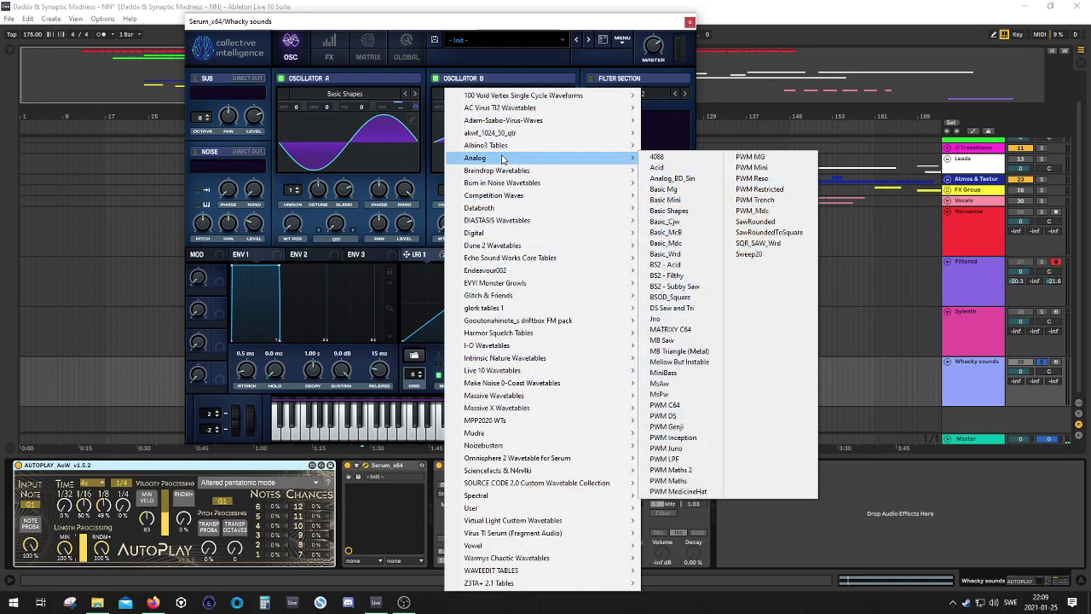
click(661, 211)
mouse_move(446, 224)
mouse_down()
mouse_move(464, 115)
mouse_move(452, 224)
mouse_up()
Step: Raise the wavetable position of oscillators A and B to the square wave shape
drag(291, 223, 287, 304)
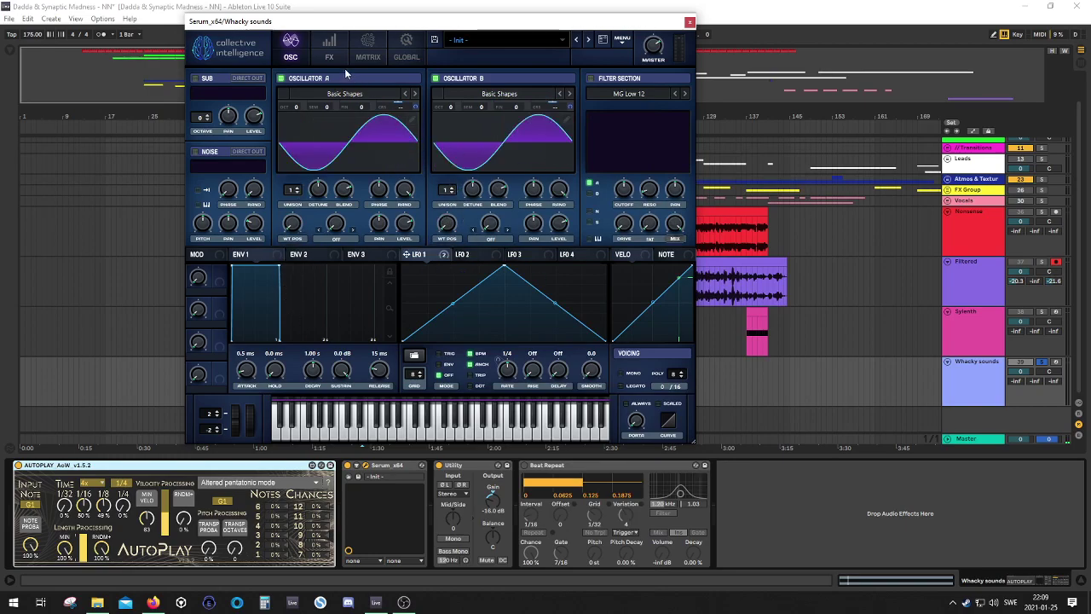
drag(296, 229, 300, 182)
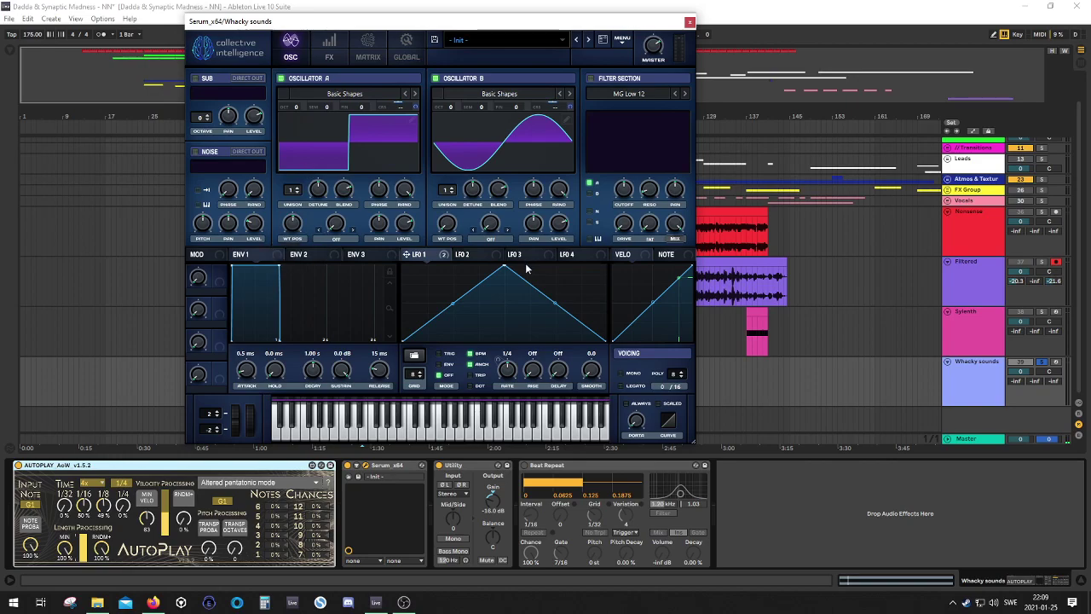
mouse_move(452, 214)
drag(450, 215, 457, 166)
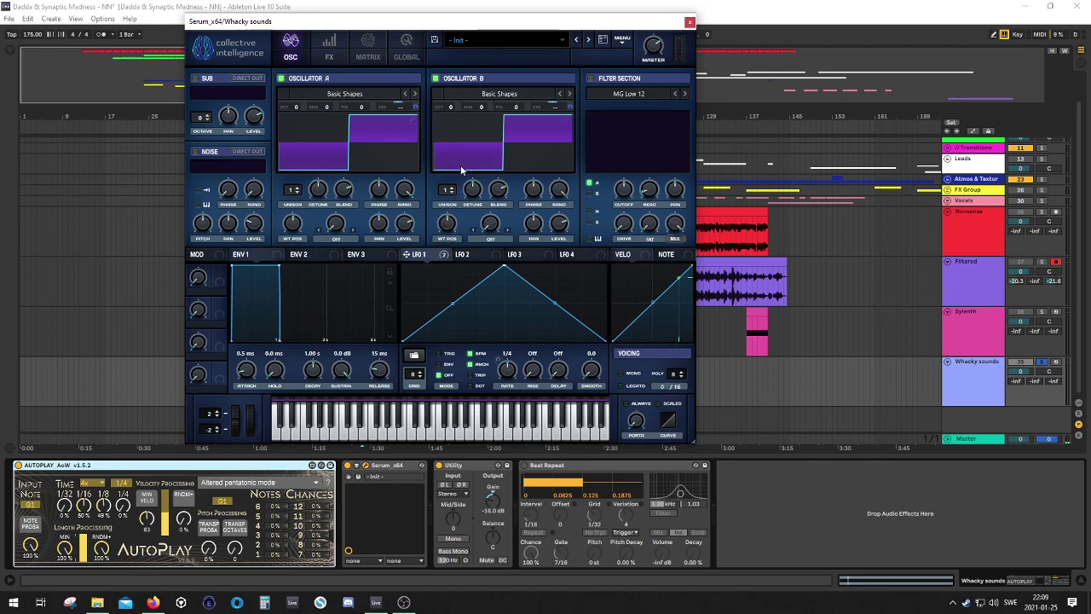
Step: Review the routings from LFO 1 and NoteOn Rand2 in the modulation matrix
click(328, 45)
click(376, 52)
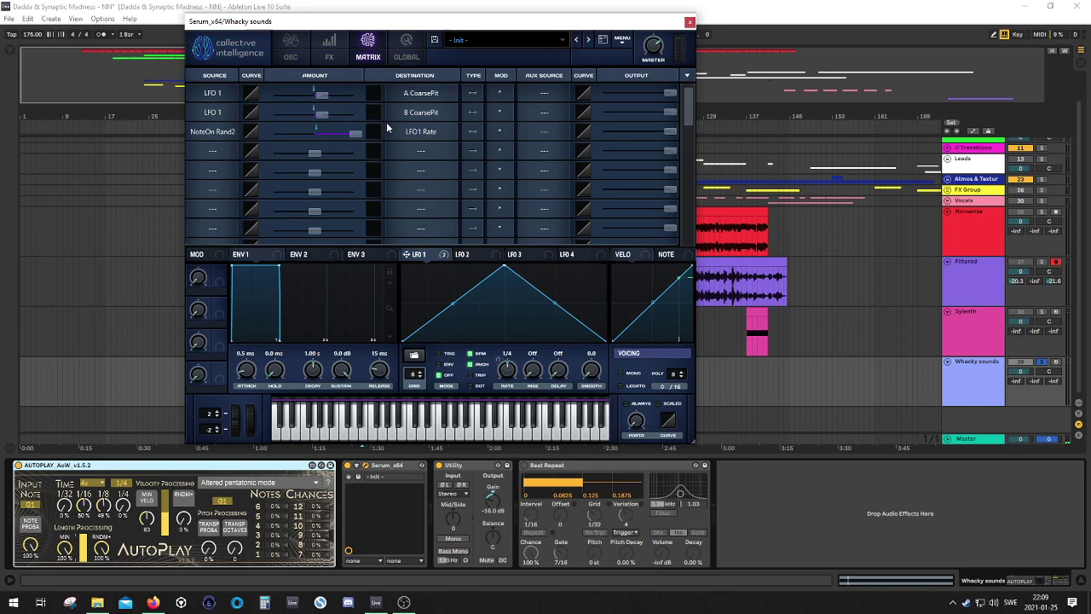
click(307, 55)
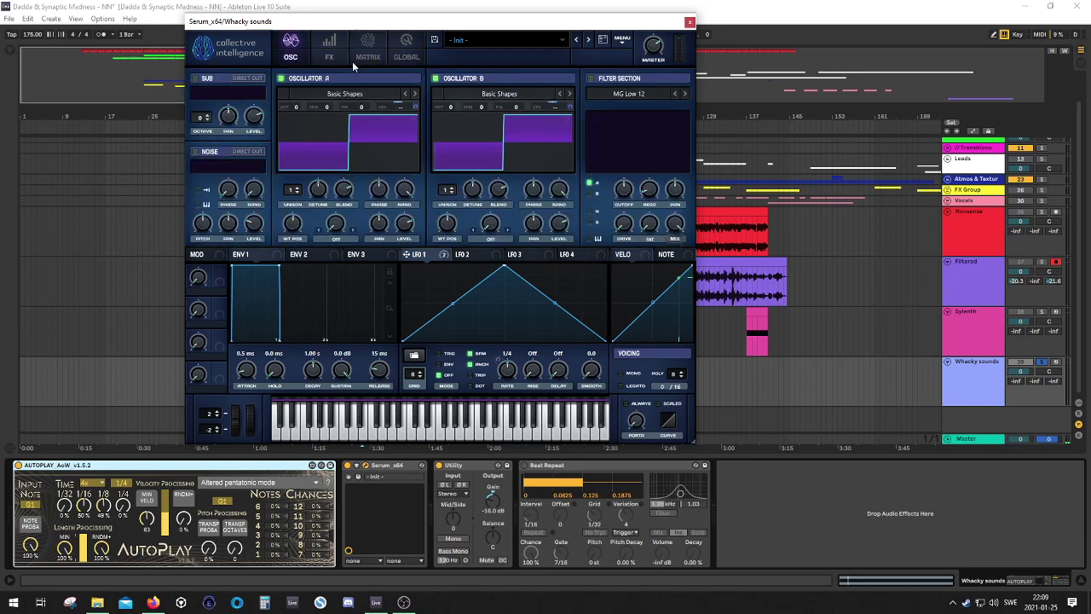
click(357, 58)
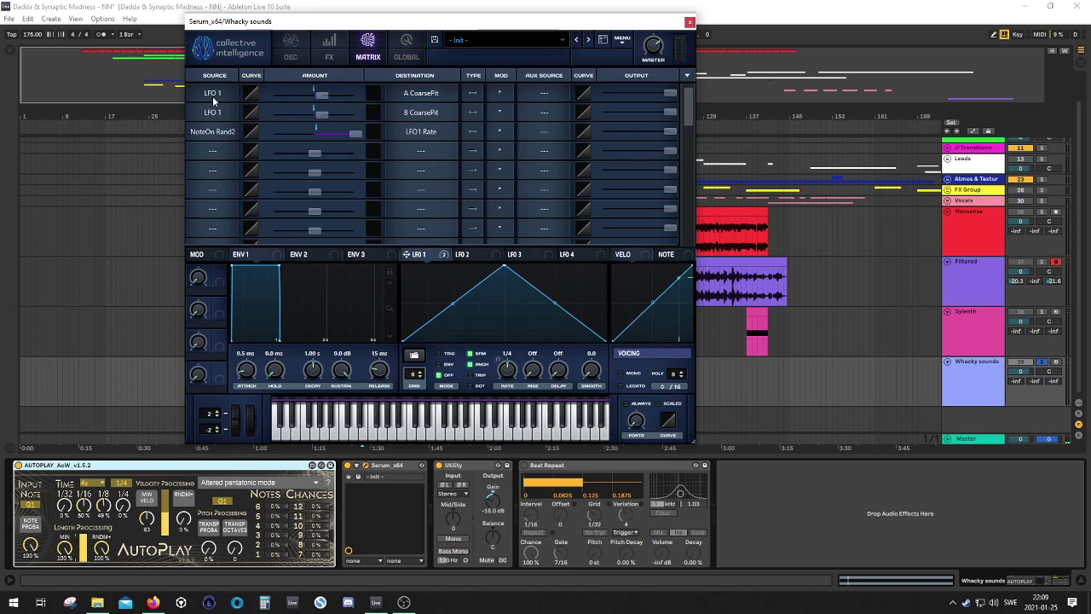
click(293, 61)
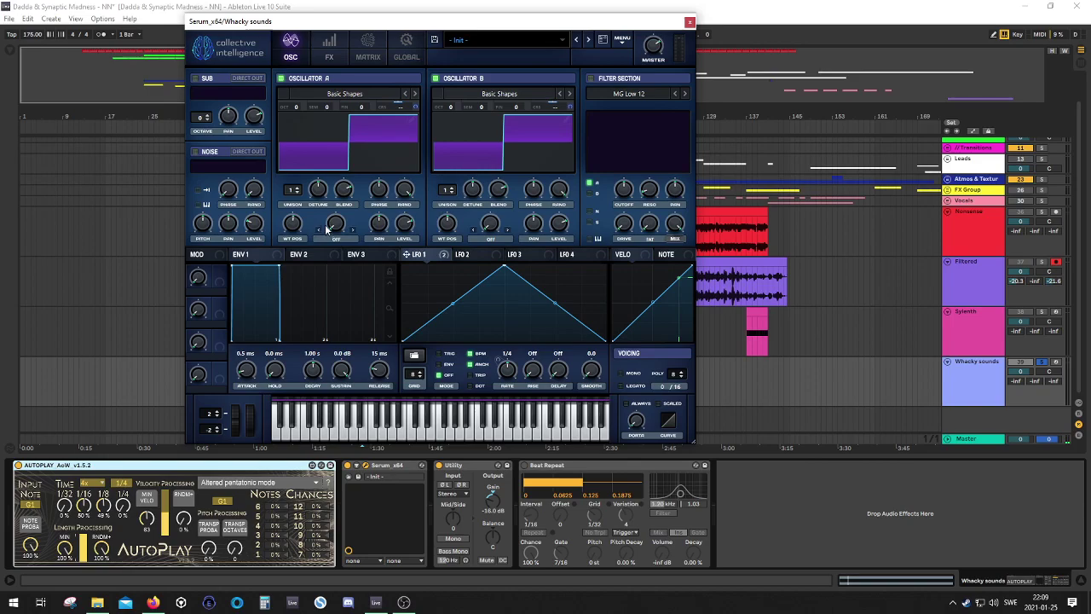
Step: Assign NoteOn Rand1 as the modulation source for the wavetable position of oscillators A and B and check the routings in the matrix
right_click(292, 229)
mouse_move(389, 307)
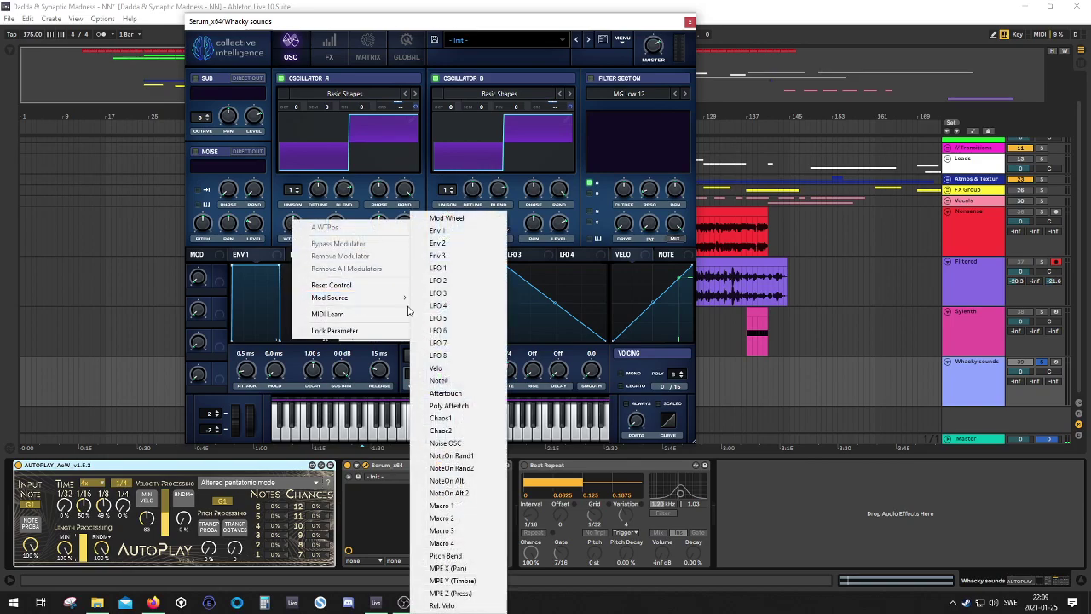
click(455, 456)
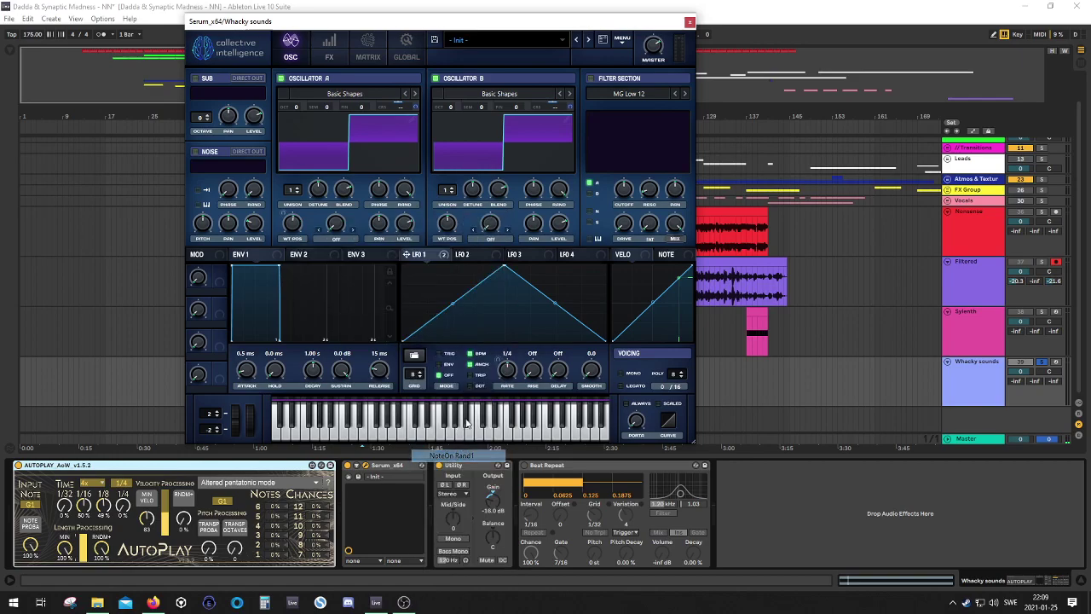
right_click(447, 223)
mouse_move(503, 298)
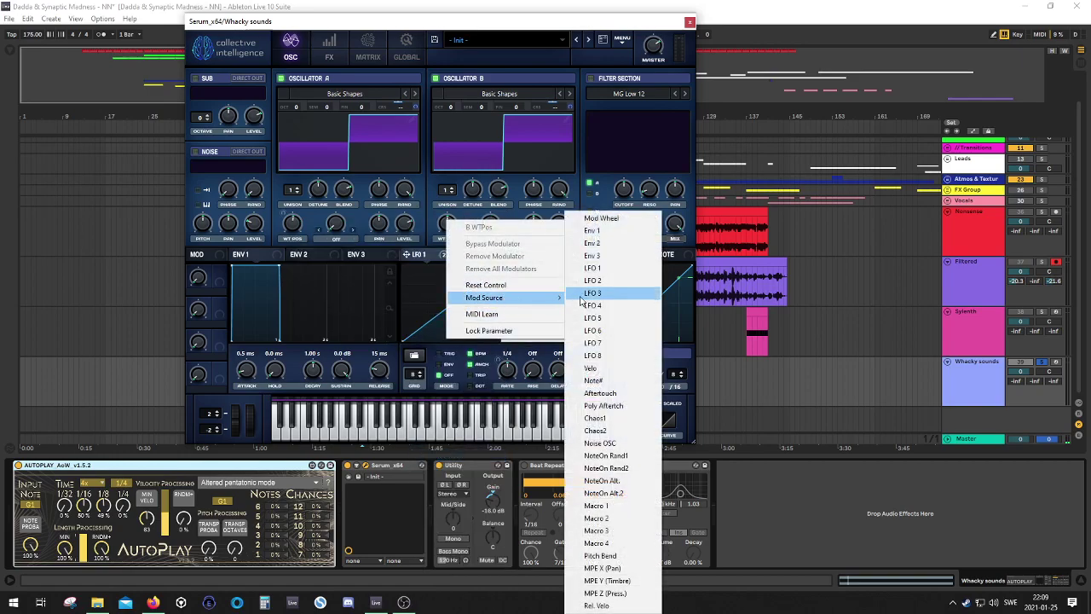
click(606, 456)
click(325, 51)
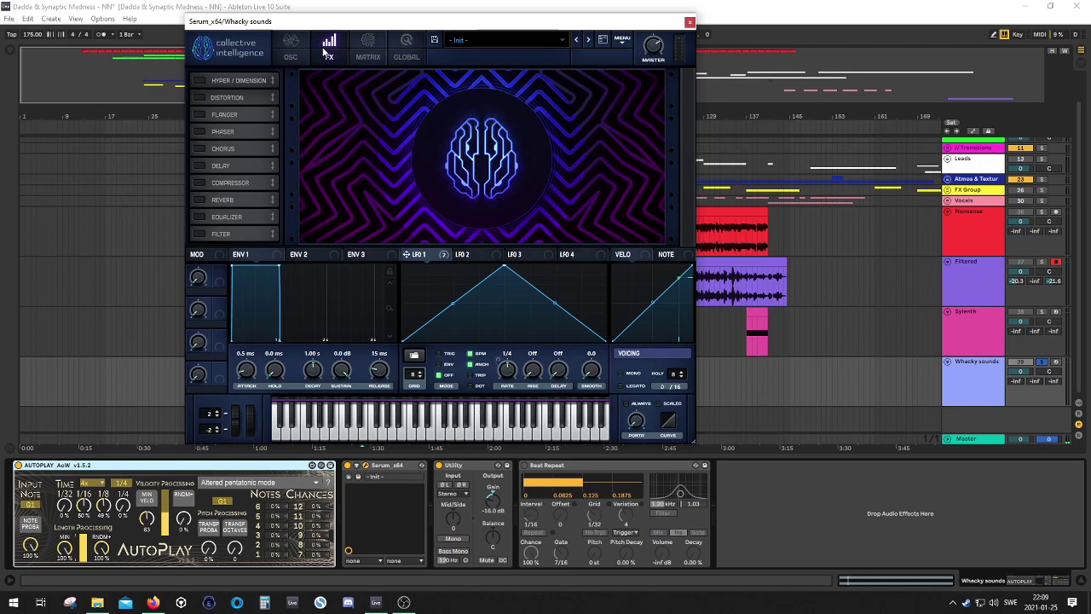
click(353, 55)
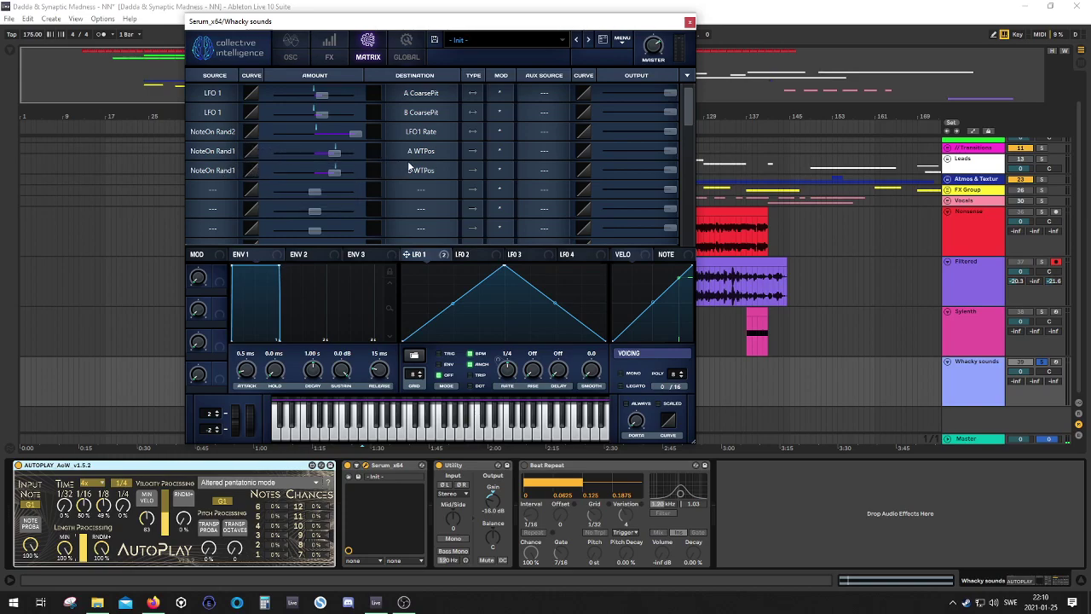
click(291, 47)
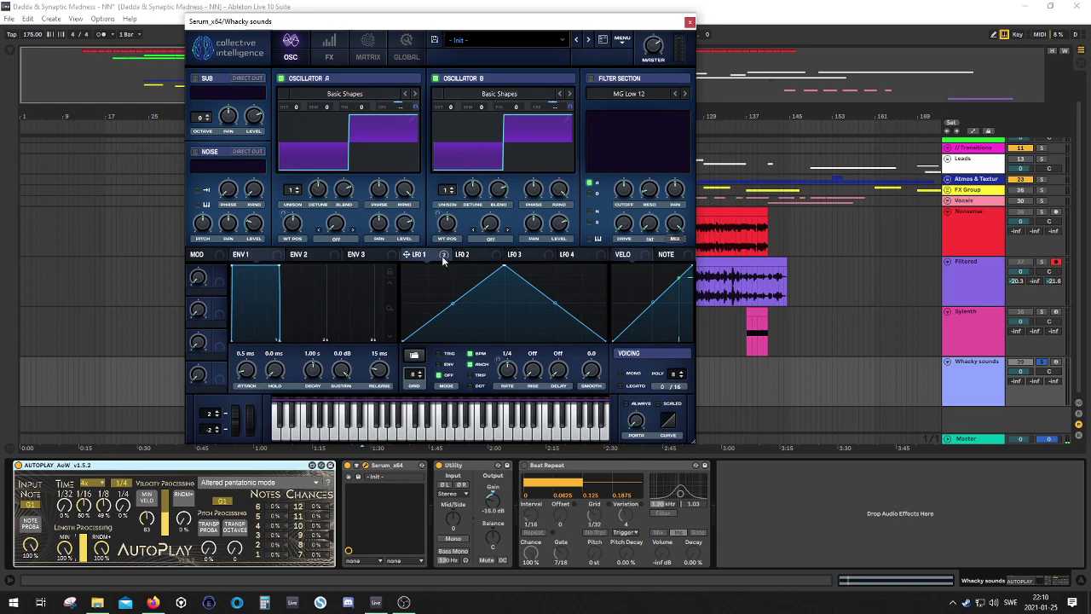
Step: Audition the patch by playing one note of the virtual keyboard repeatedly to hear the random wavetable changes
click(395, 437)
click(395, 438)
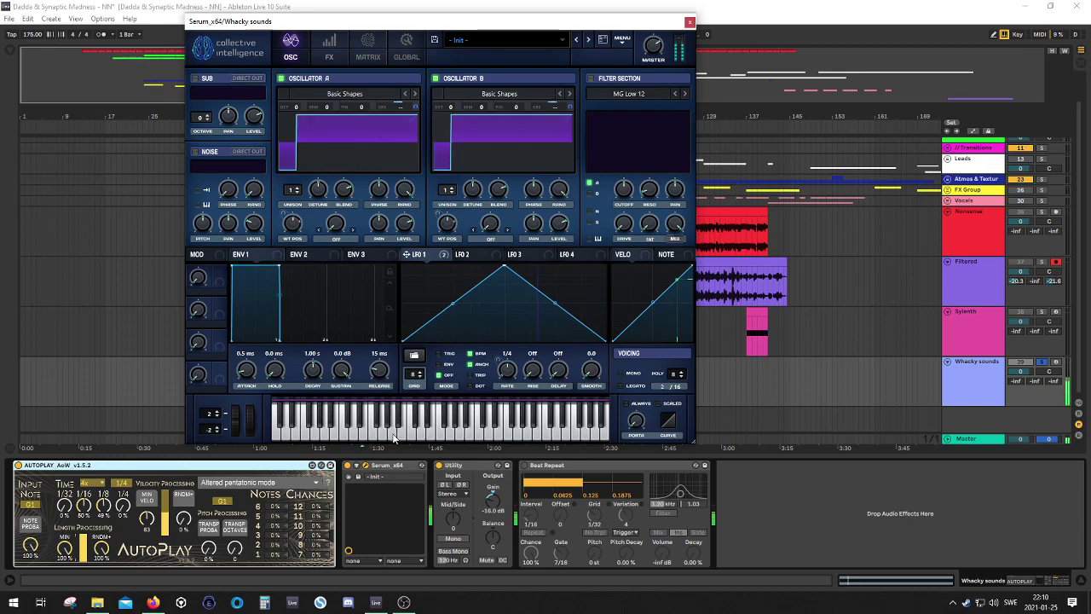
click(394, 438)
click(394, 437)
click(395, 438)
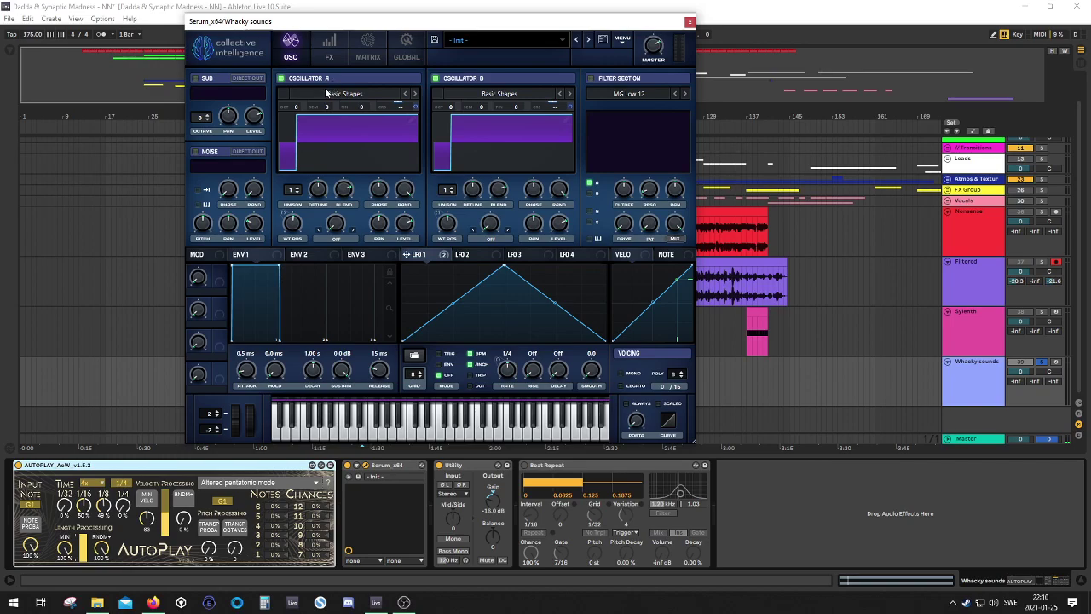
Step: Set the NoteOn Rand1 modulation amount to full negative for A WTPos and full positive for B WTPos
click(329, 58)
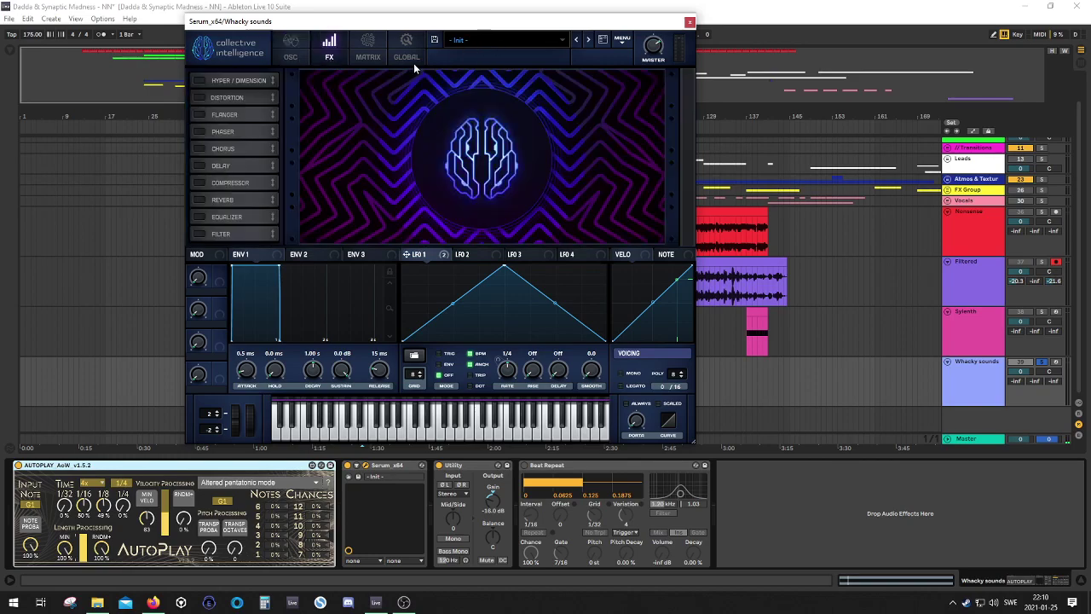
click(367, 51)
mouse_move(335, 174)
mouse_down()
mouse_move(320, 173)
mouse_move(368, 175)
mouse_move(340, 158)
mouse_up()
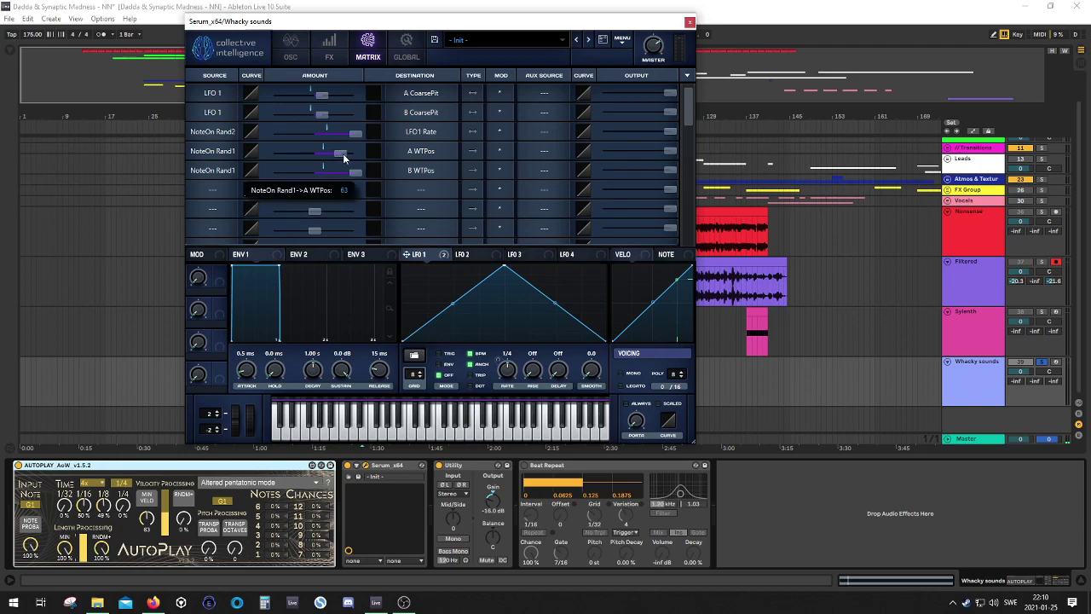
drag(248, 151, 242, 152)
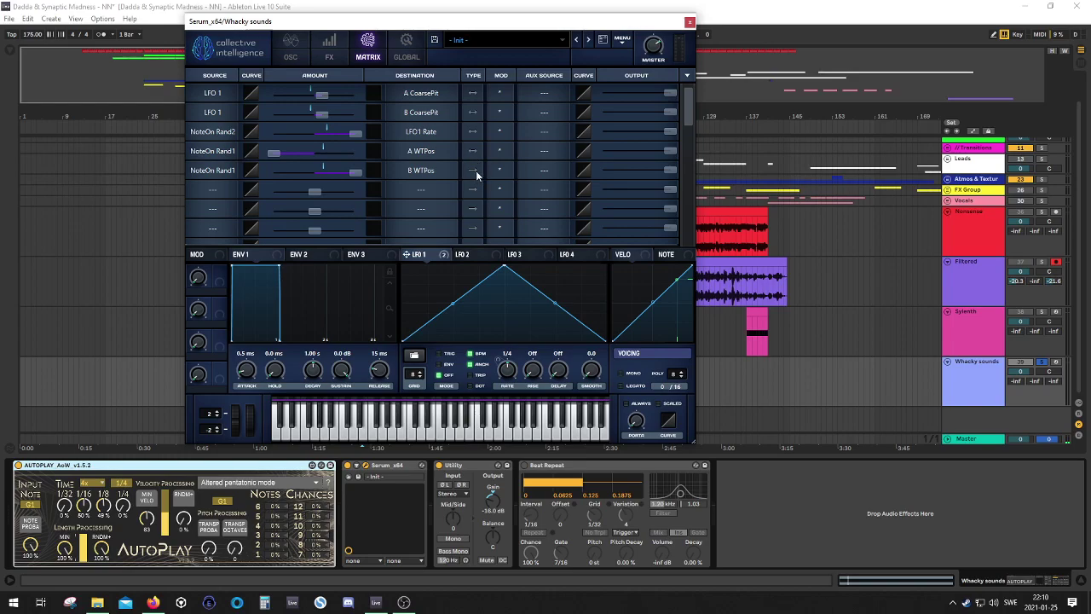
Step: Adjust the base wavetable positions, putting oscillator A on a pulse shape and oscillator B on a triangle shape
click(291, 53)
drag(296, 228, 304, 220)
drag(448, 228, 447, 243)
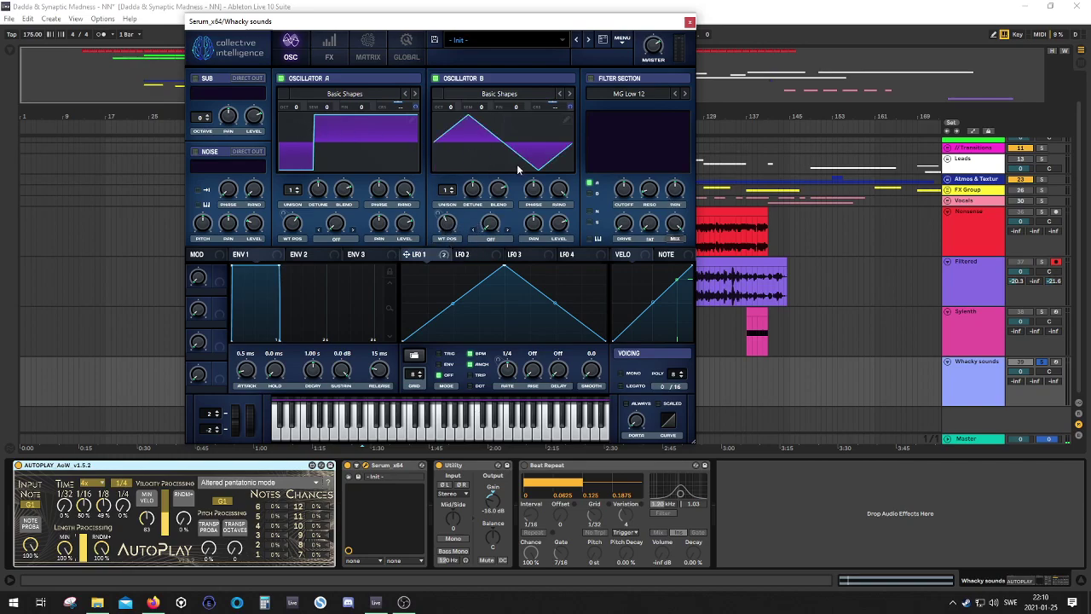
Step: Play a few notes on the virtual keyboard to compare the waveforms randomized on oscillators A and B
click(406, 440)
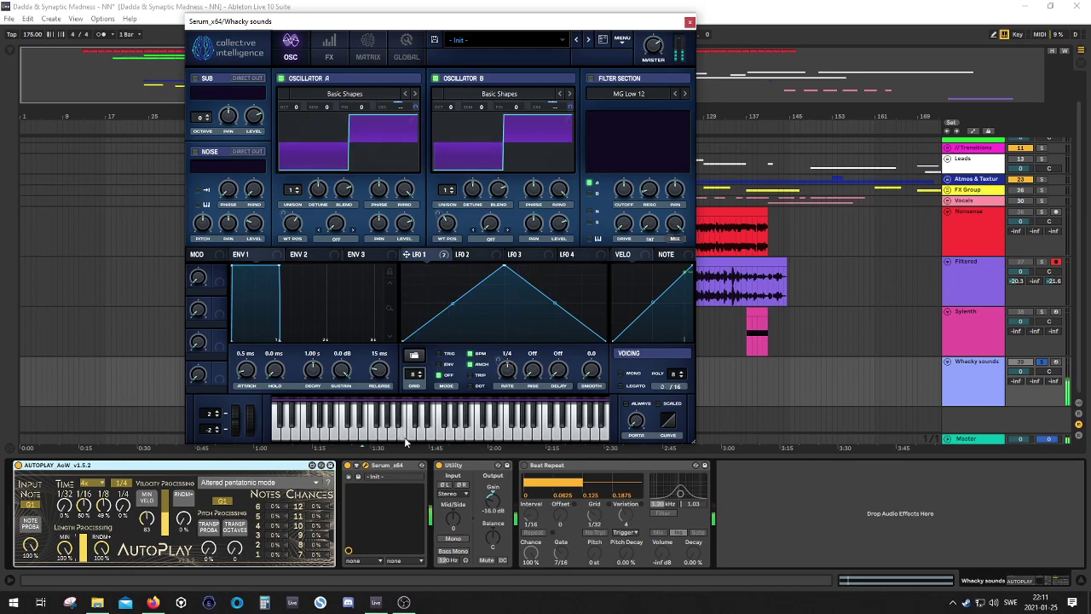
click(406, 442)
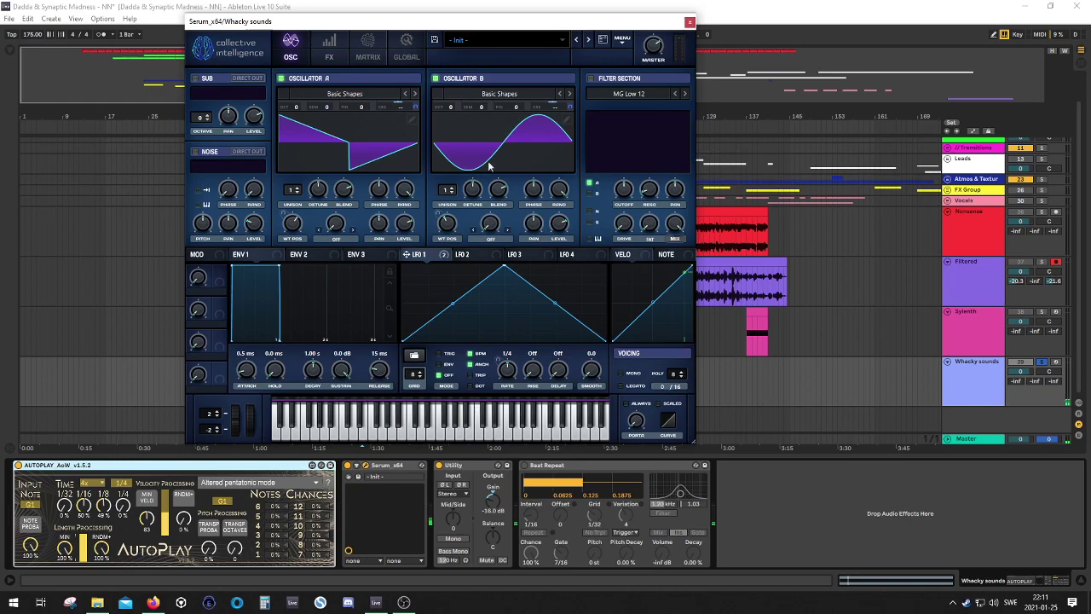
click(422, 441)
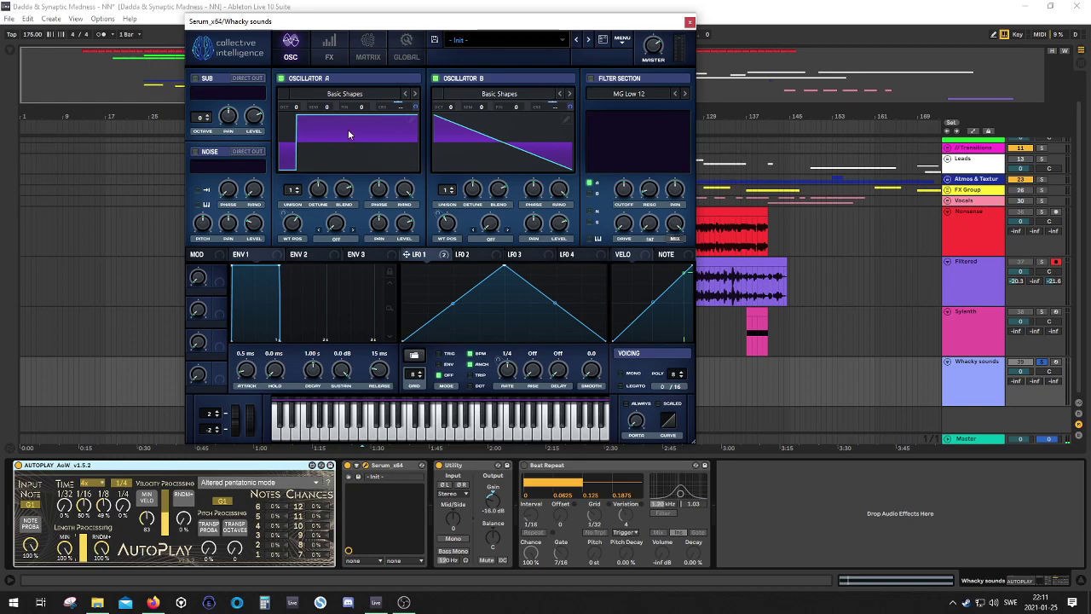
Step: Set opposite LFO 1 amounts in the modulation matrix, larger positive for A CoarsePit and negative for B CoarsePit
click(331, 57)
click(370, 57)
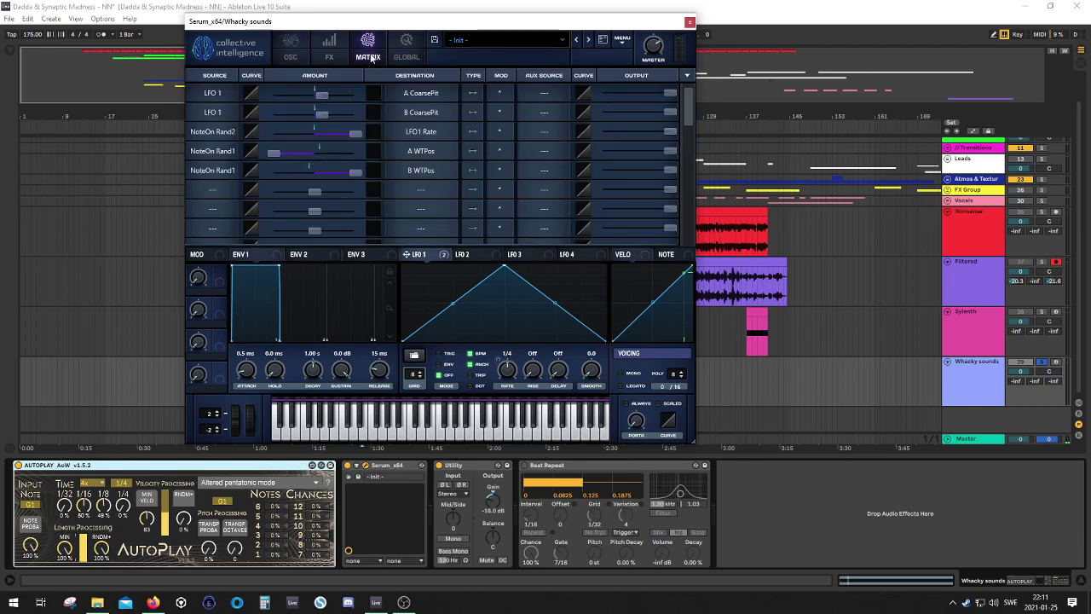
drag(320, 97, 288, 116)
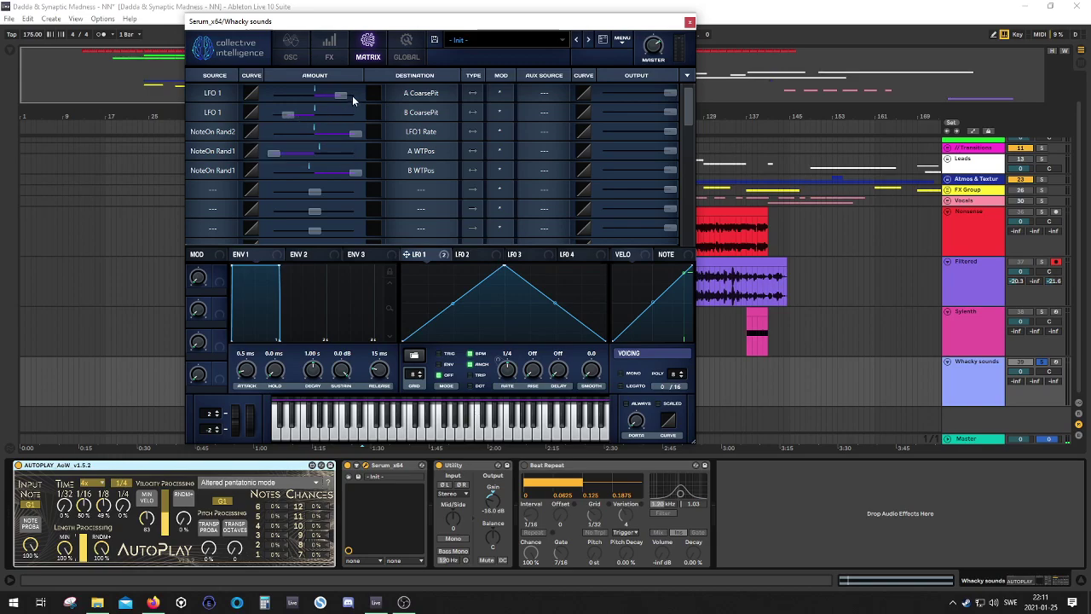
Step: Audition the opposing pitch modulation with repeated notes on the virtual keyboard
click(399, 435)
click(399, 435)
click(399, 435)
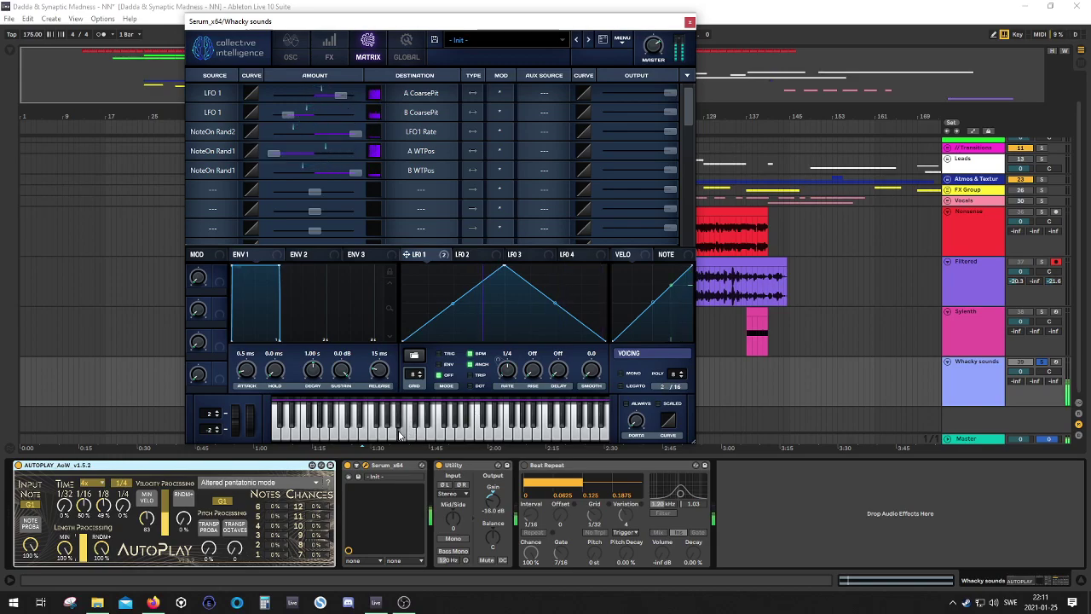
Step: Audition the sound, check the Filtered and Sylenth tracks' device chains, and return to the Whacky sounds track
click(399, 435)
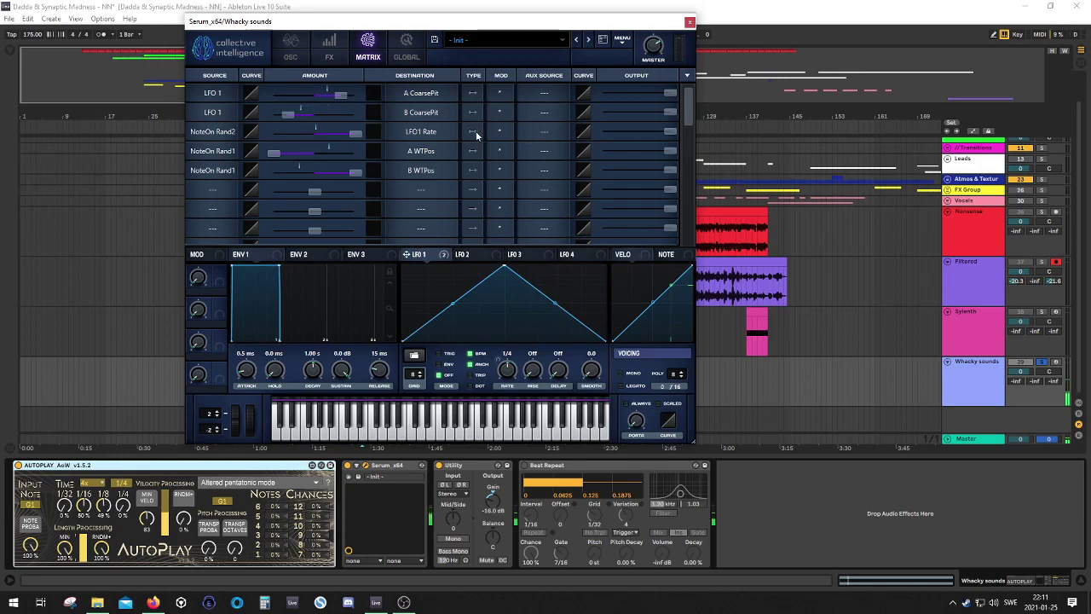
click(290, 47)
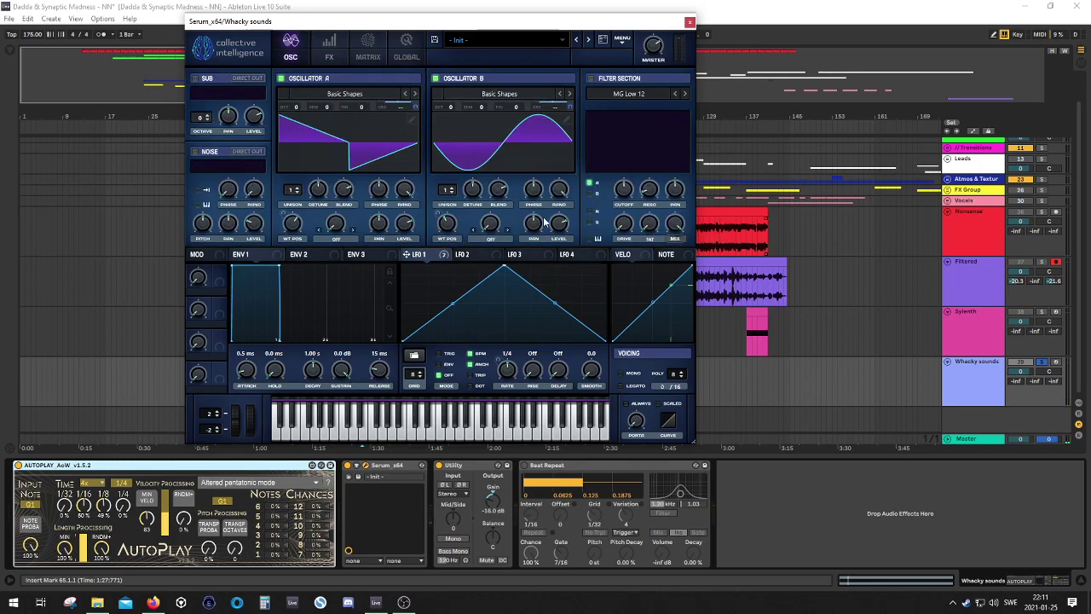
click(969, 290)
click(968, 332)
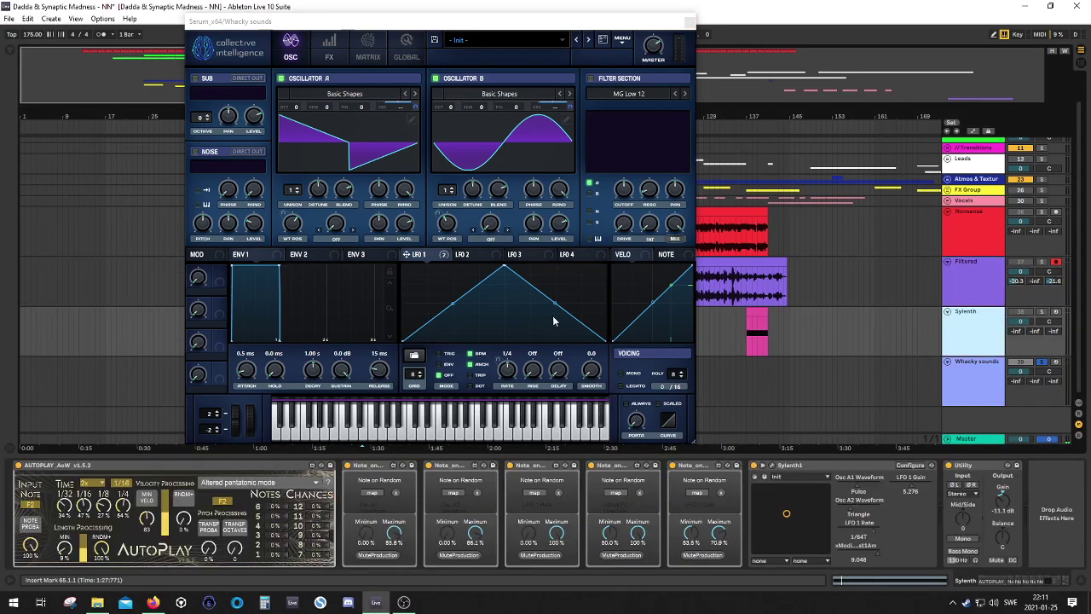
click(965, 375)
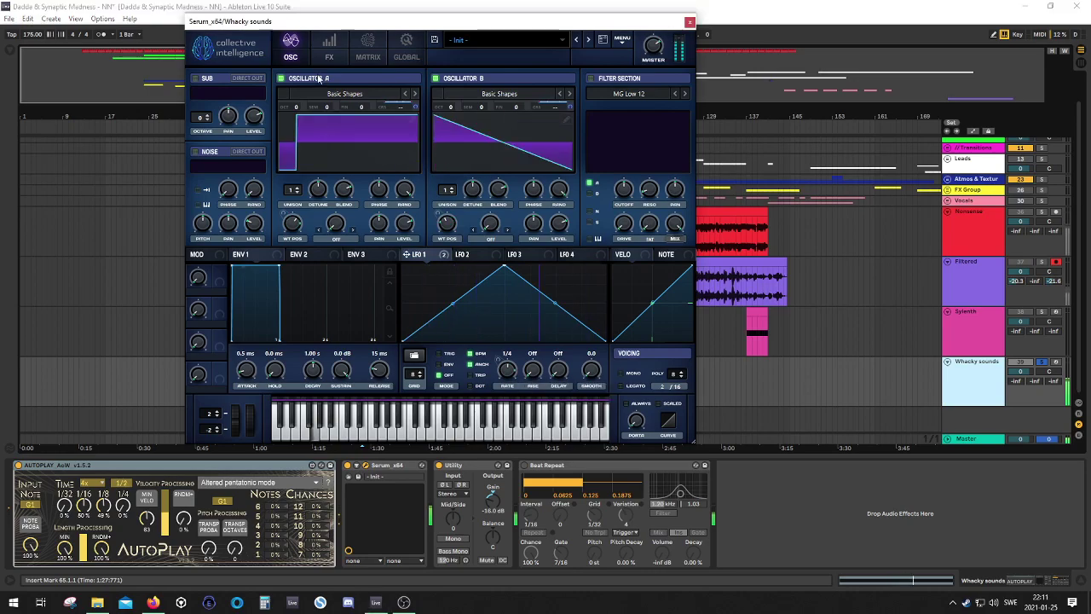
Step: Rebalance the LFO 1 amounts in the modulation matrix, with a smaller positive A CoarsePit and a slightly stronger negative B CoarsePit
click(368, 49)
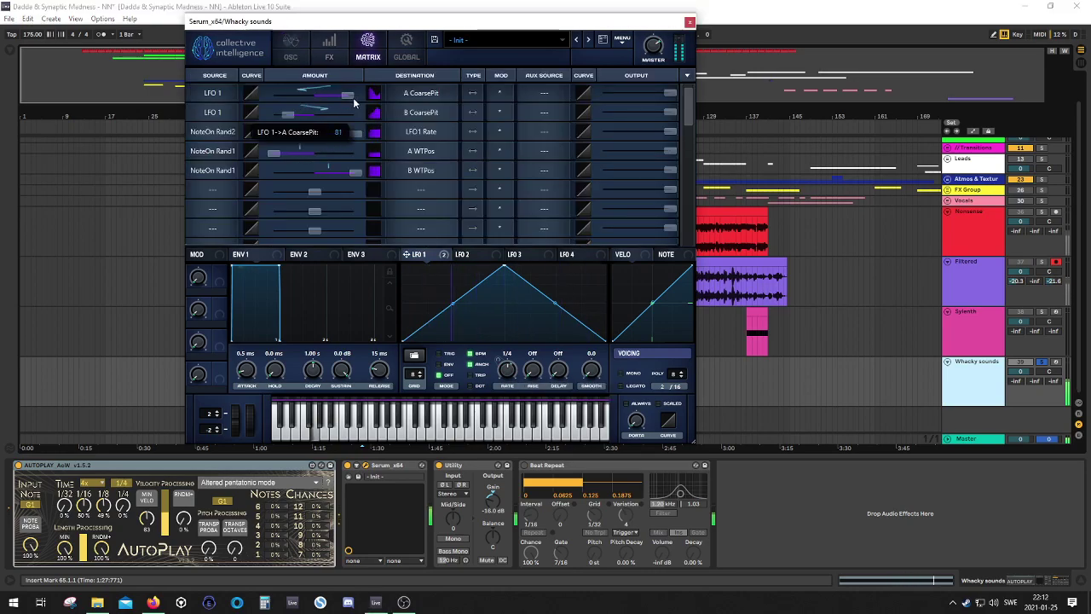
mouse_move(337, 98)
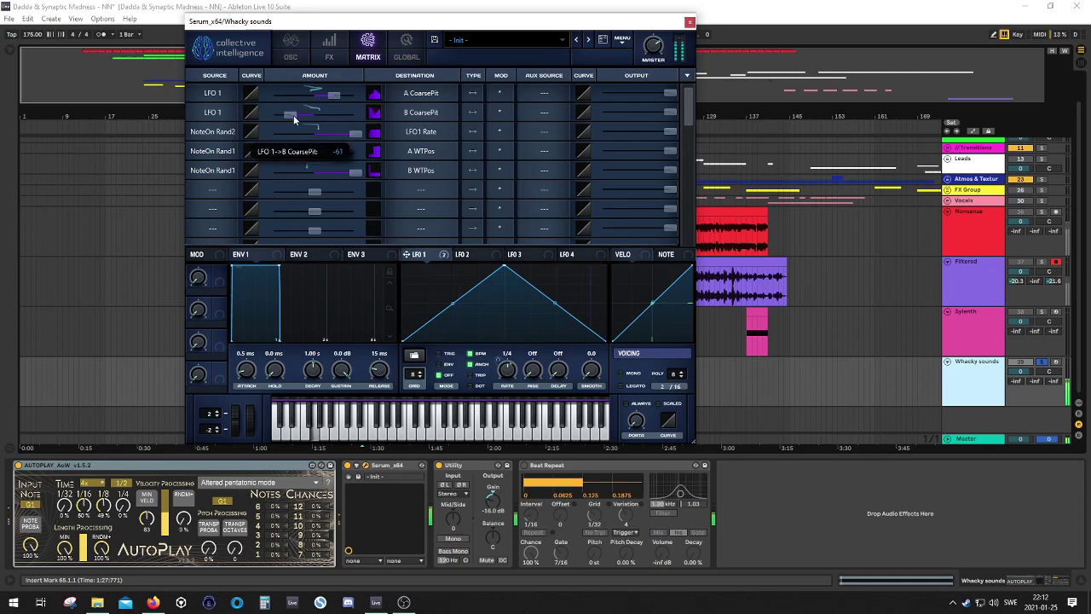
drag(304, 116, 287, 117)
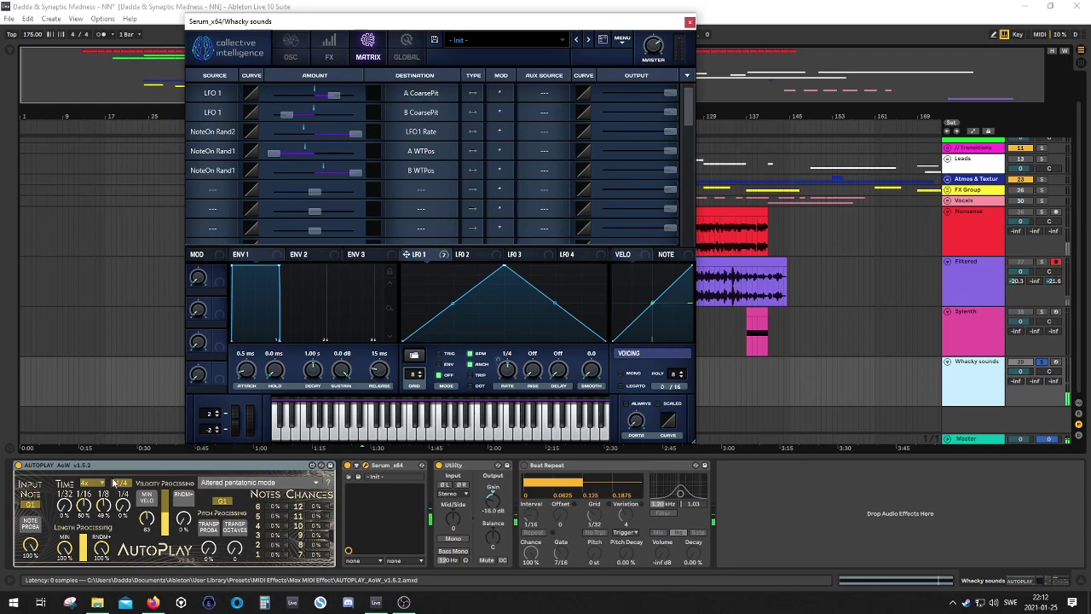
Step: Set AutoPlay's time multiplier to 1x and its minimum note length to 19 %
drag(70, 559, 70, 568)
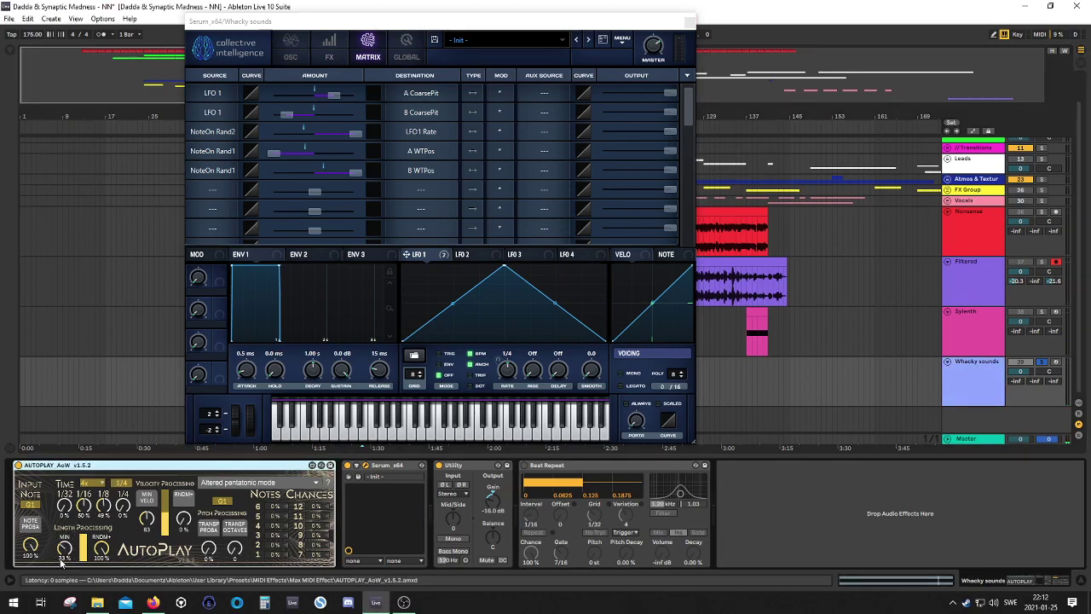
drag(61, 559, 61, 562)
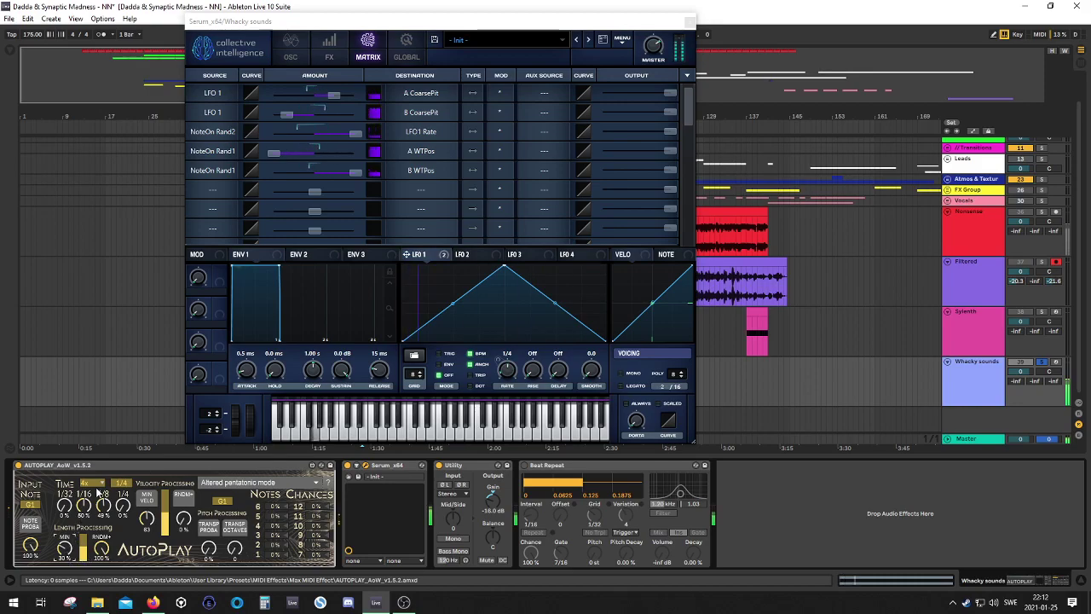
drag(95, 483, 101, 533)
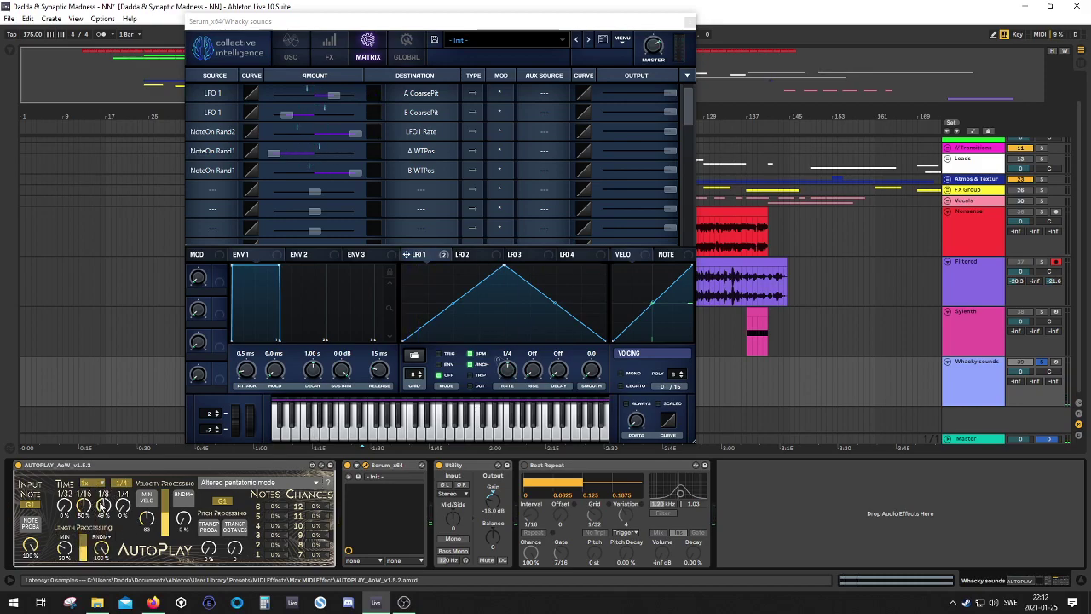
drag(121, 483, 122, 498)
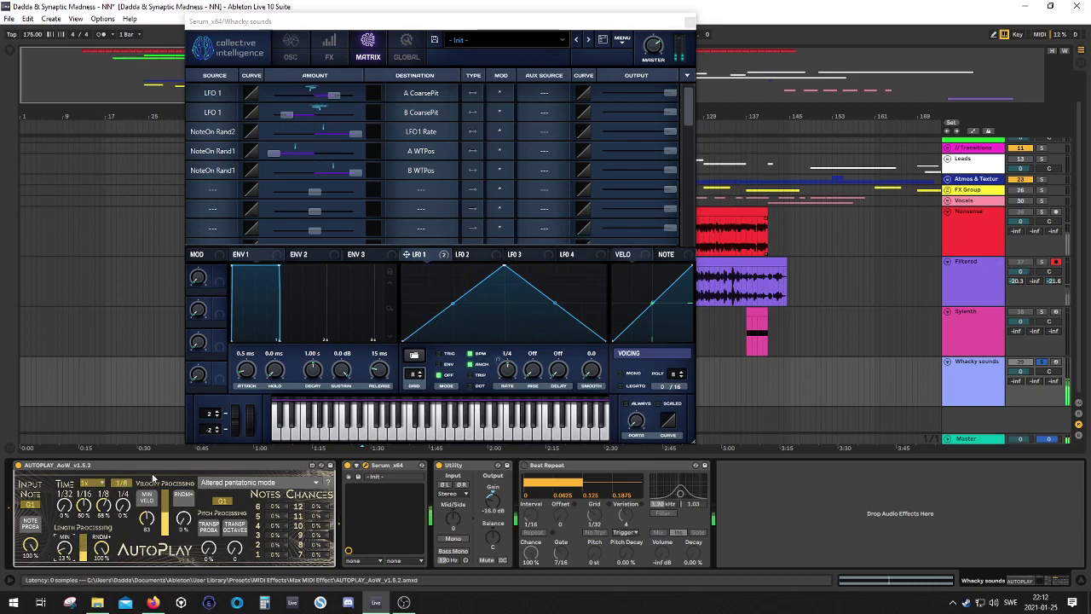
drag(64, 558, 65, 597)
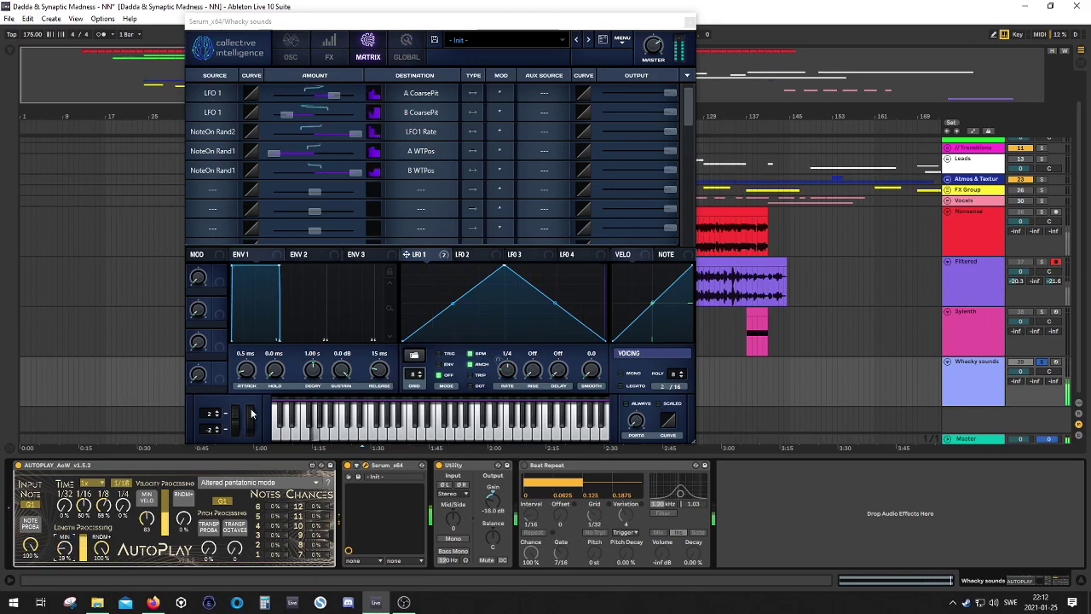
Step: Set the Env 1 release to 26 ms and give AutoPlay a 2x time multiplier with a 38 % minimum note length
drag(379, 372, 376, 386)
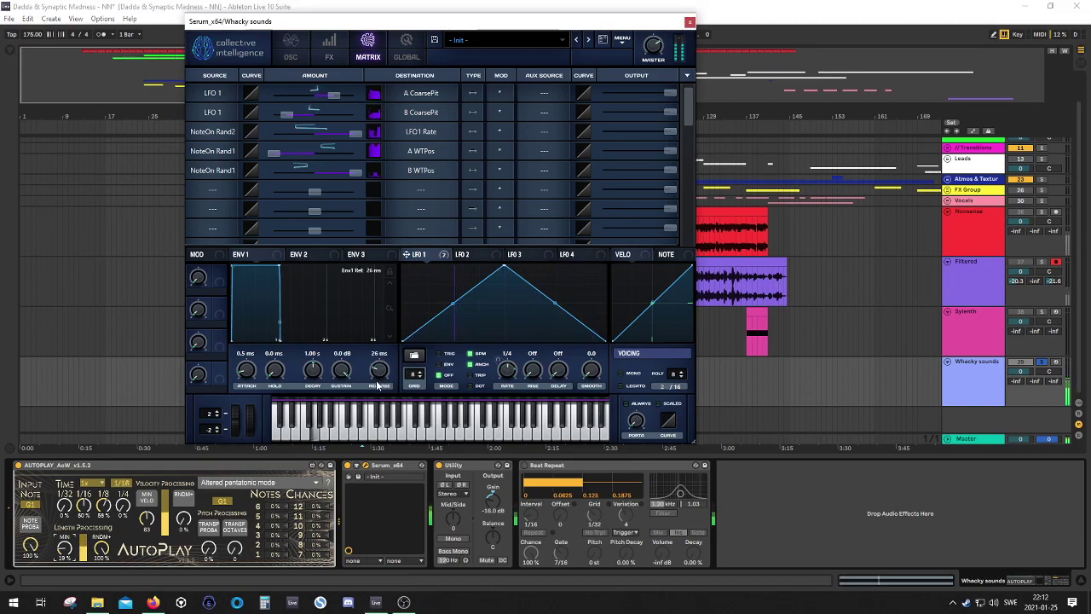
click(92, 483)
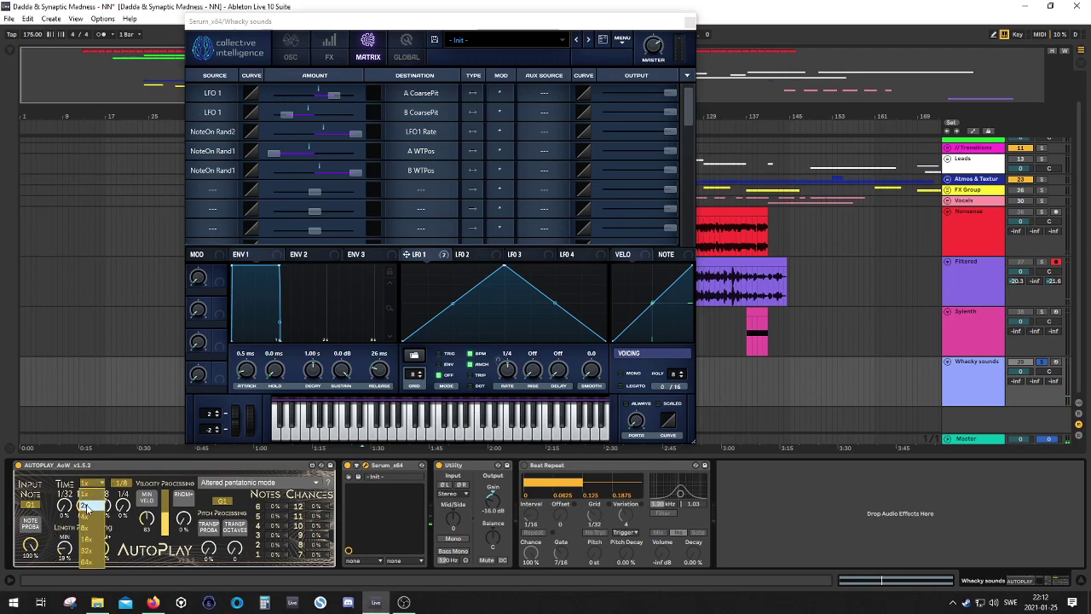
click(86, 507)
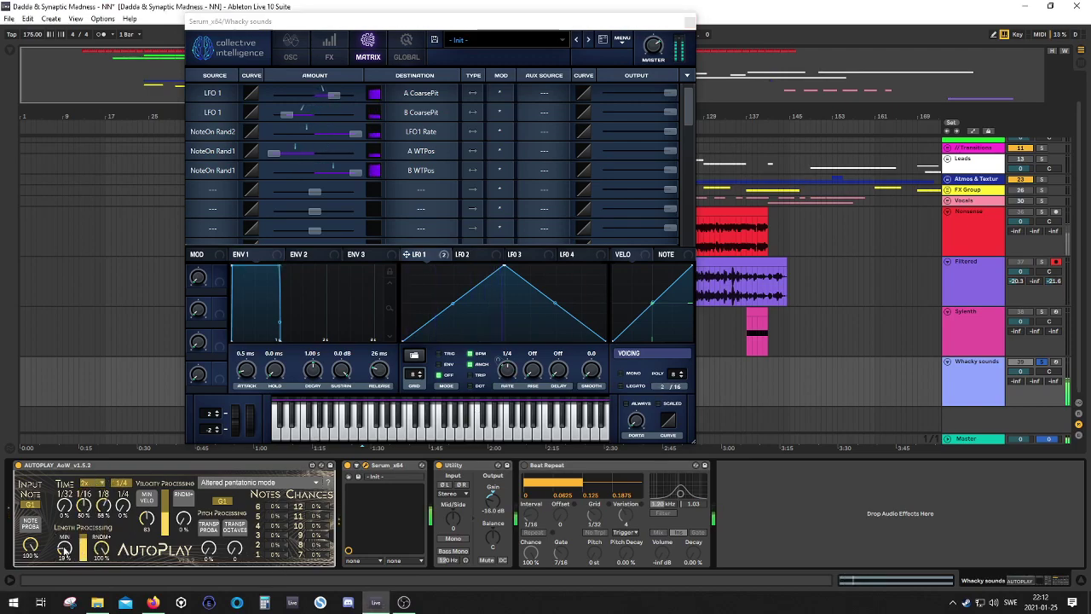
Step: Enable Serum's distortion effect with the Sine Shaper type and adjust its drive
click(300, 53)
click(332, 56)
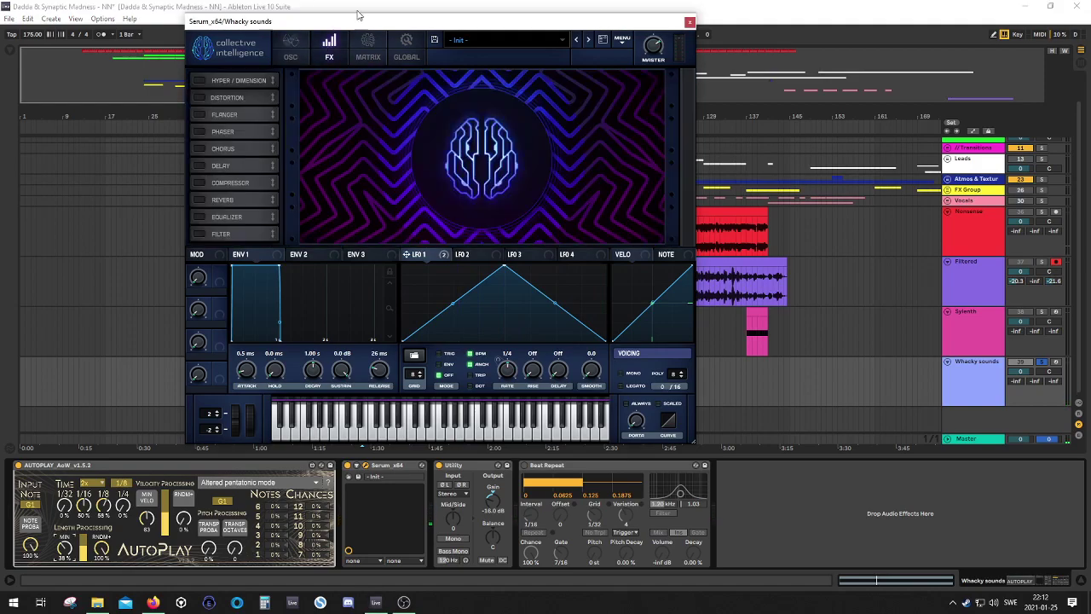
click(201, 97)
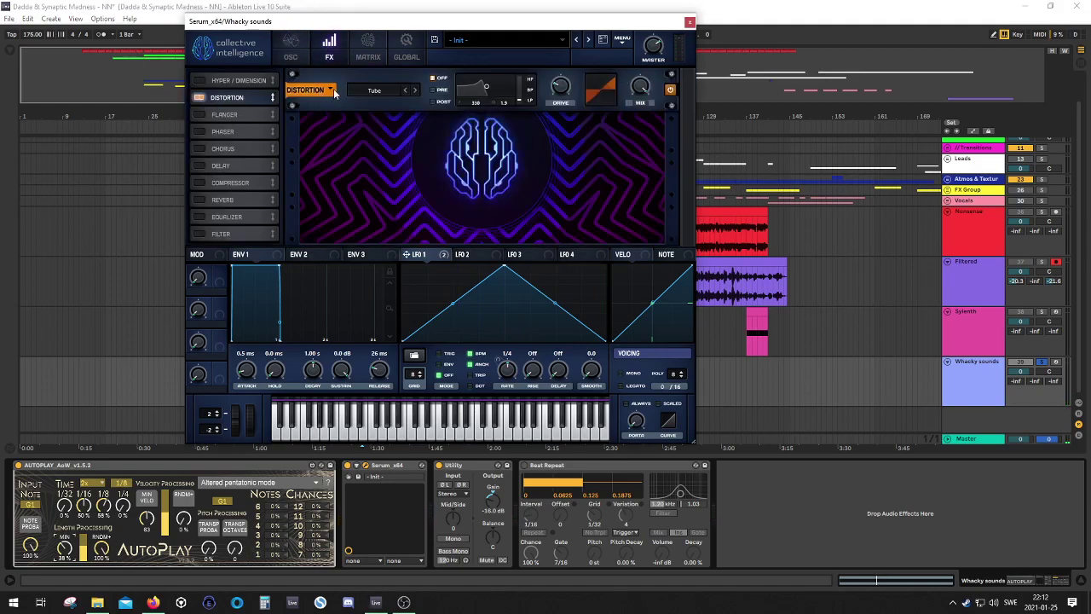
click(397, 90)
click(409, 269)
drag(563, 91, 562, 101)
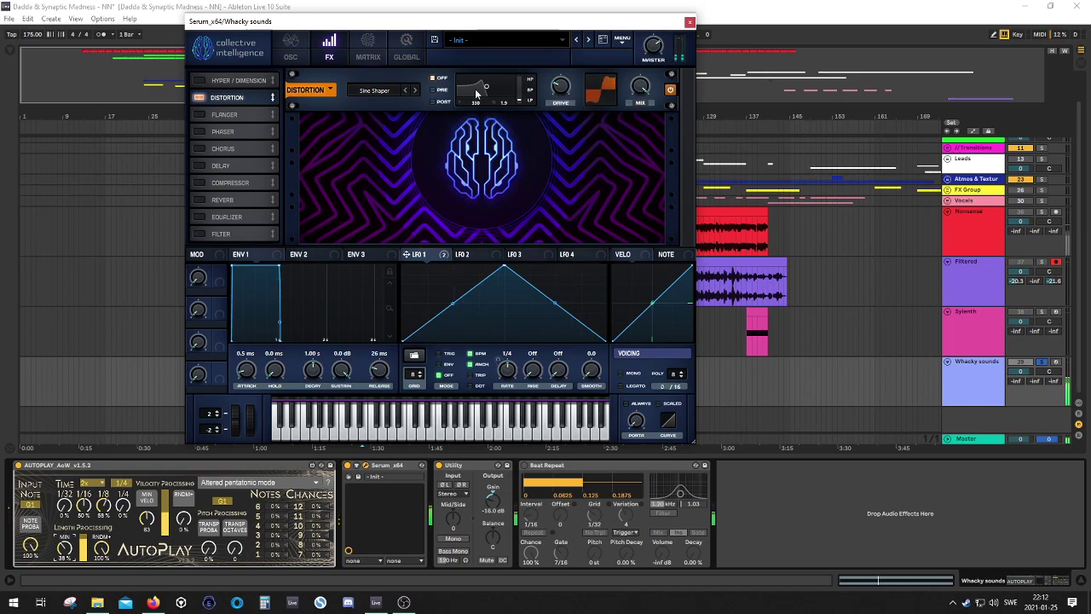
Step: Raise oscillator B by one octave and set the LFO 1 rate to one bar
click(291, 47)
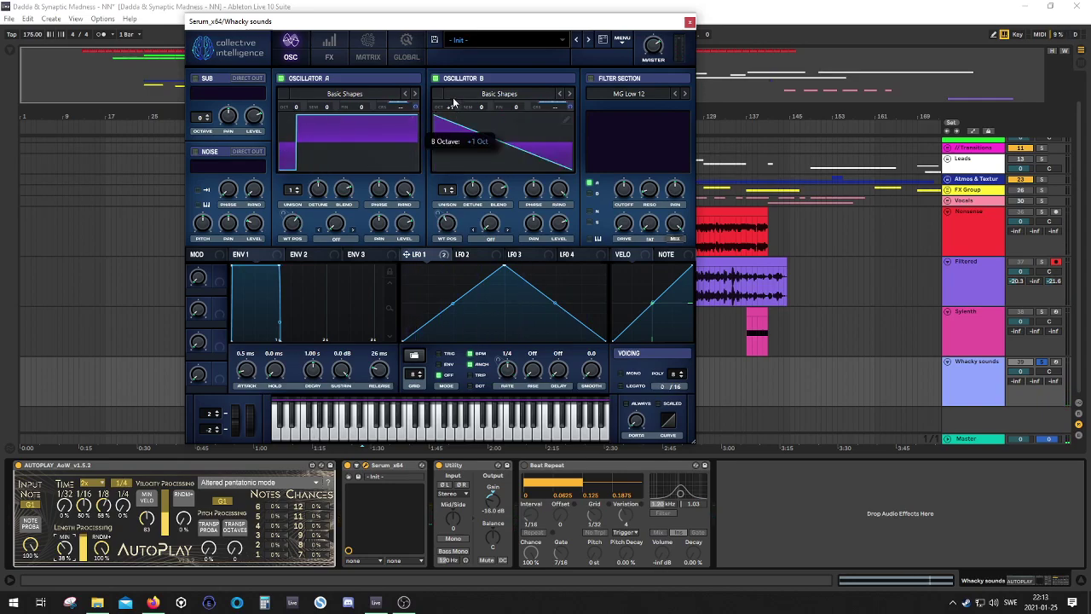
scroll(455, 108, up, 1)
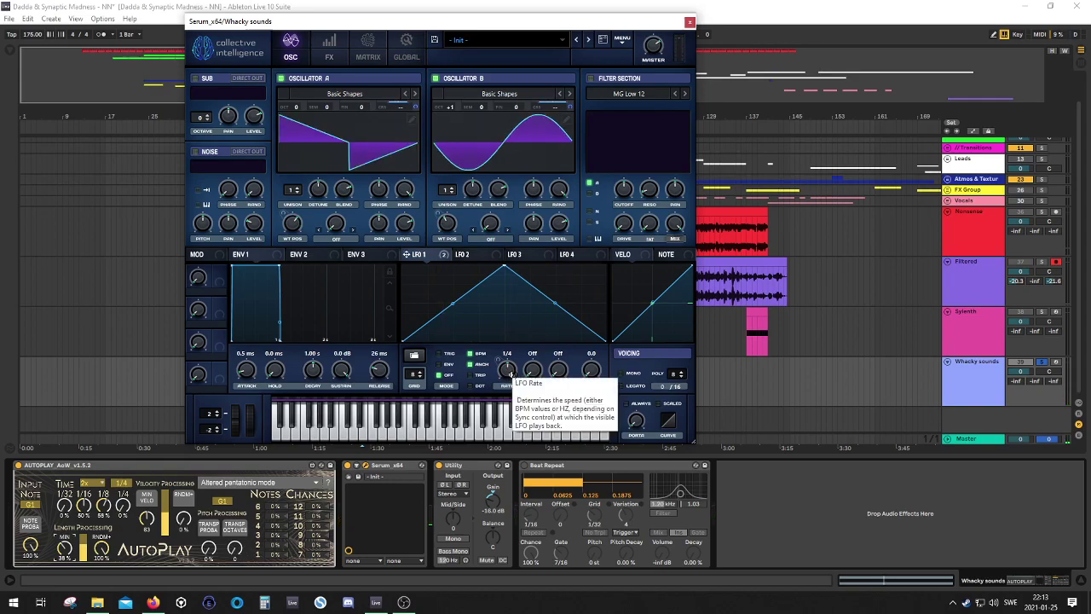
drag(506, 381, 506, 375)
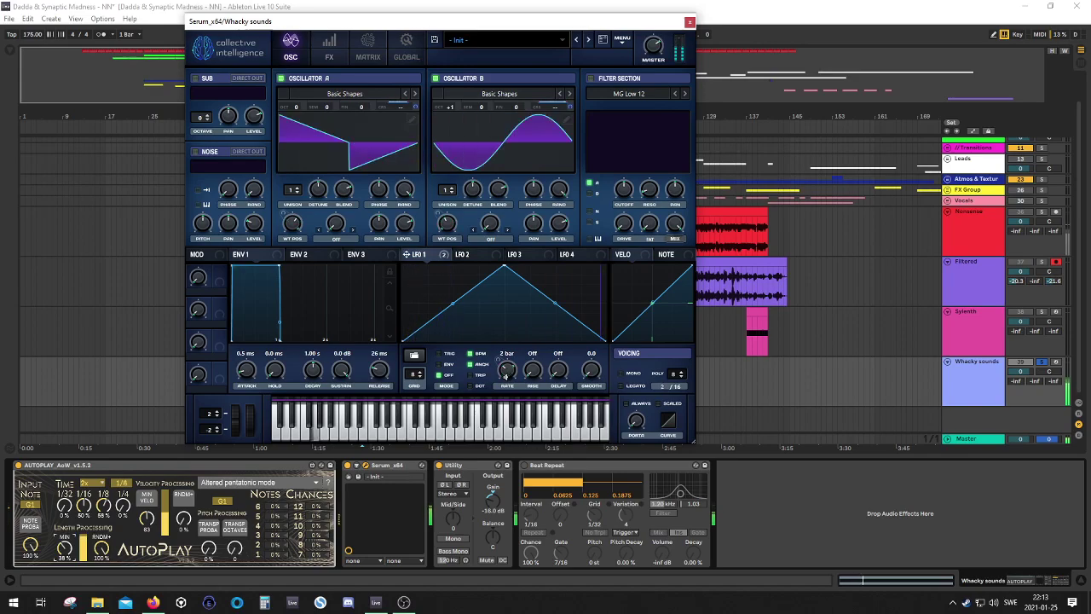
drag(506, 375, 528, 301)
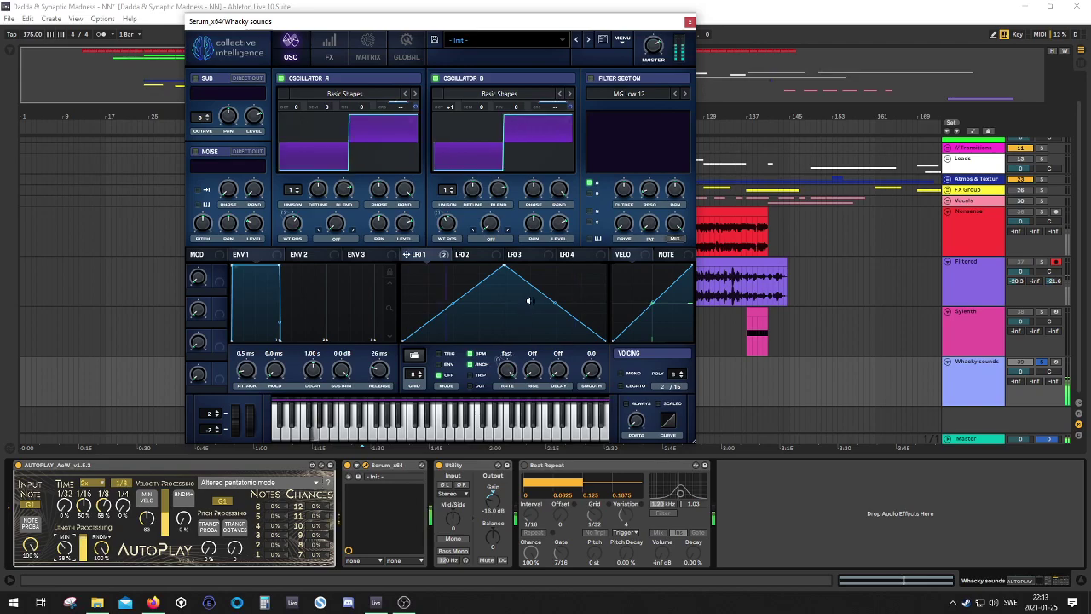
drag(529, 301, 525, 373)
Step: Try the Asym + and Bend + warp modes on oscillator B with some warp amount
click(488, 238)
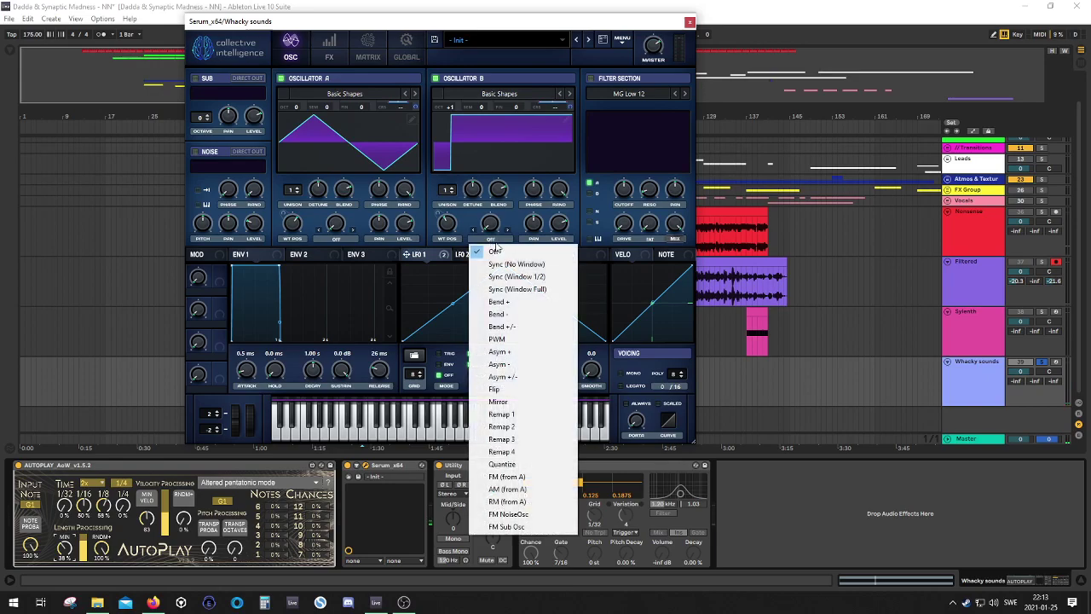
click(510, 352)
drag(491, 224, 493, 220)
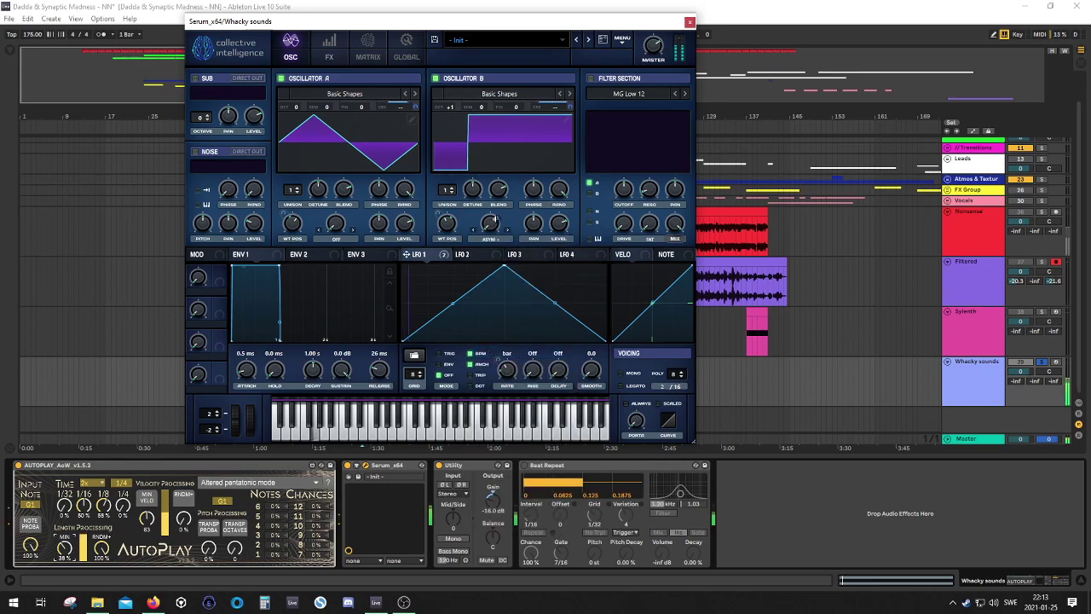
click(500, 241)
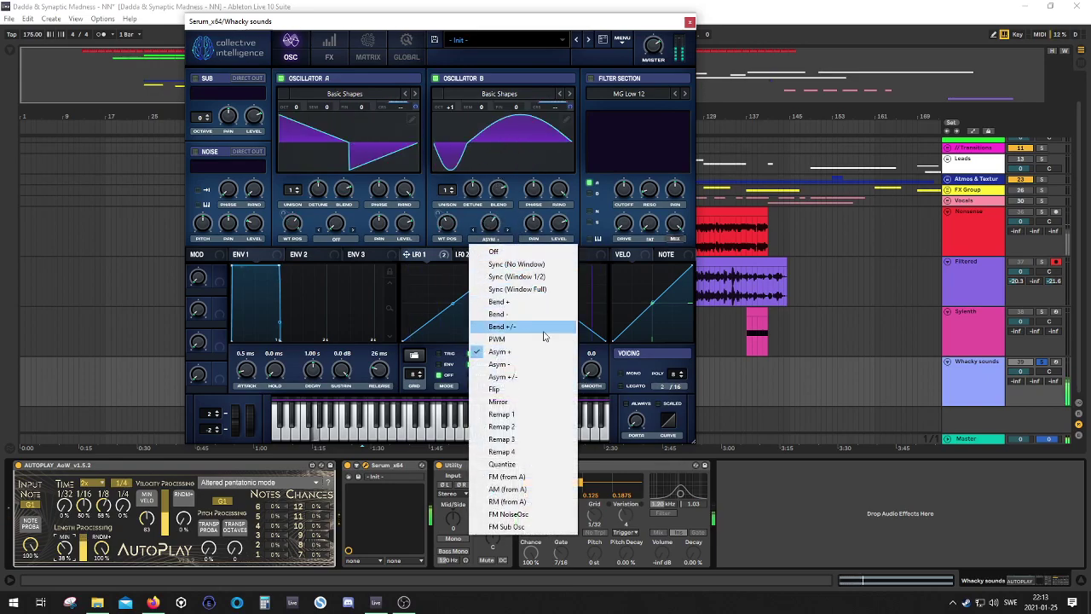
click(514, 308)
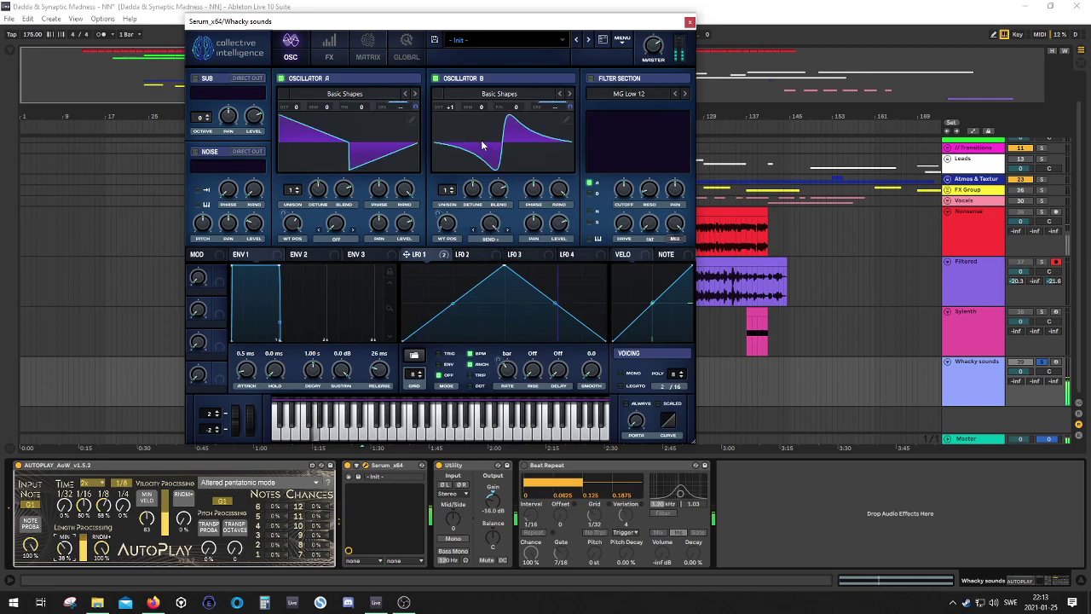
Step: Try Sync (Window 1/2) warp on oscillator B at varying amounts, with and without oscillator A, and switch the warp off
click(491, 240)
click(511, 277)
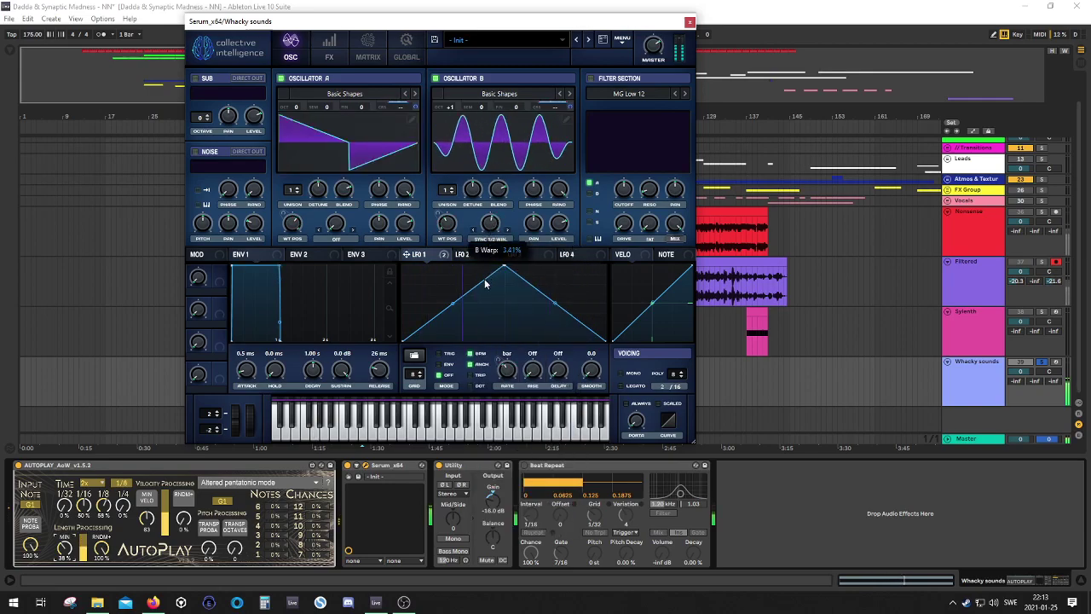
mouse_move(494, 240)
mouse_down()
mouse_move(492, 255)
mouse_move(490, 241)
mouse_move(509, 256)
mouse_up()
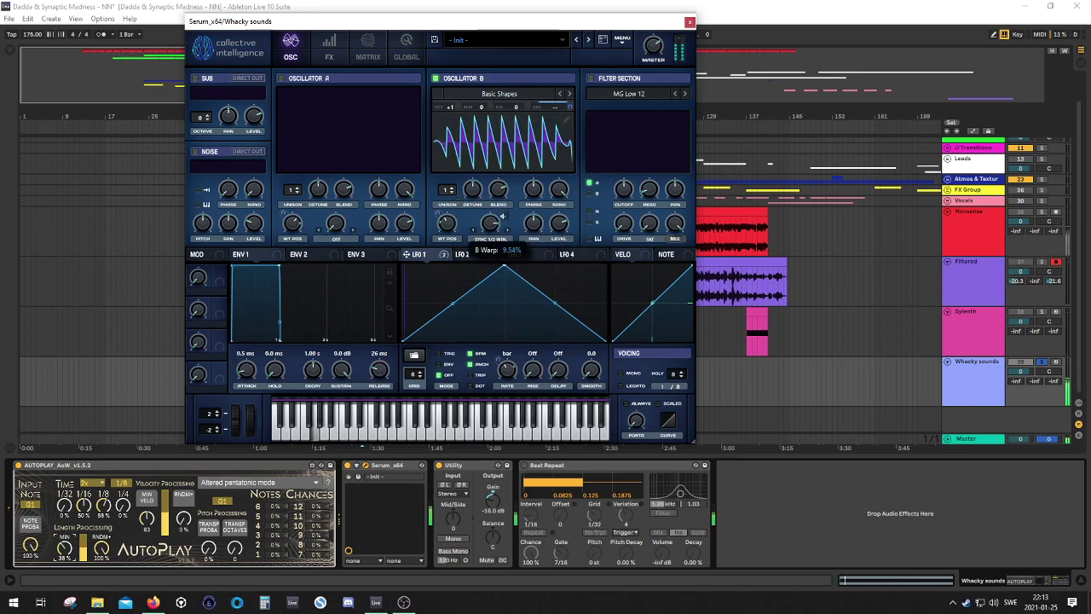
drag(503, 220, 495, 253)
click(280, 78)
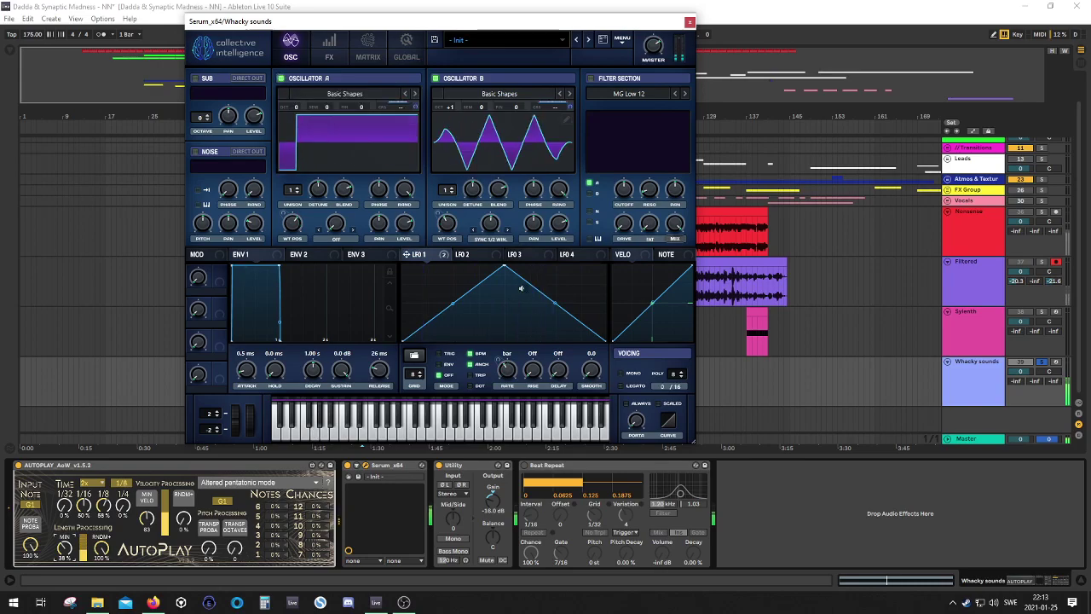
click(492, 239)
click(495, 246)
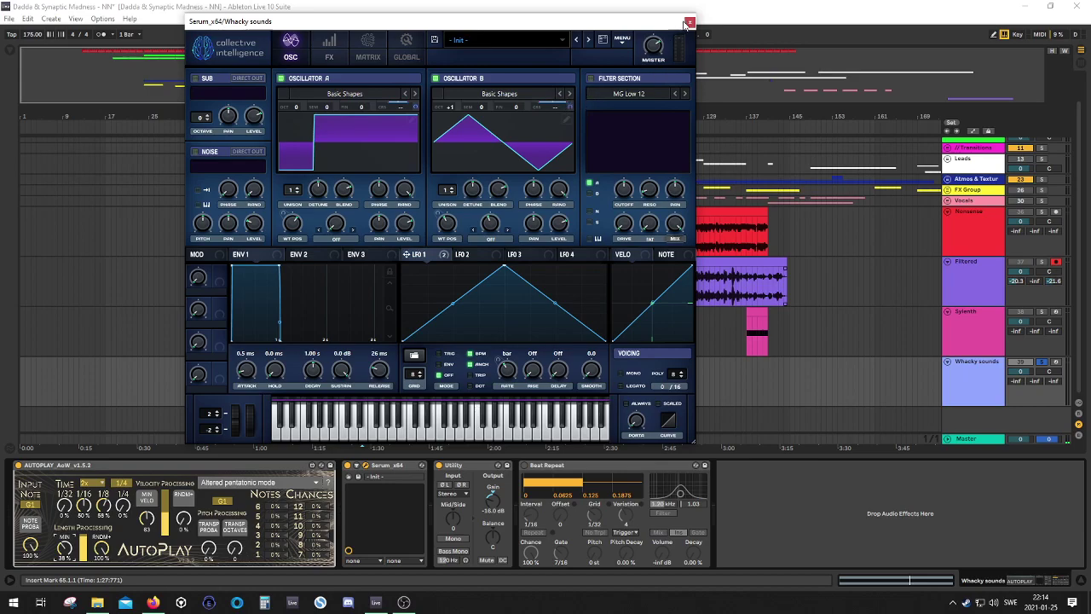
Step: Close the Serum window and unsolo the Whacky sounds track
click(690, 23)
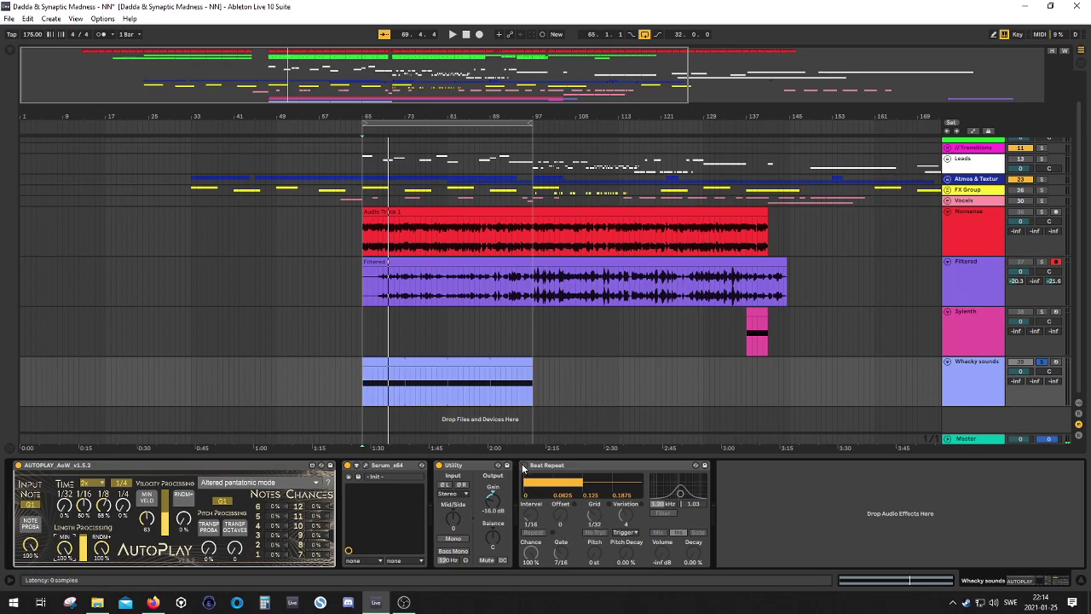
click(1044, 364)
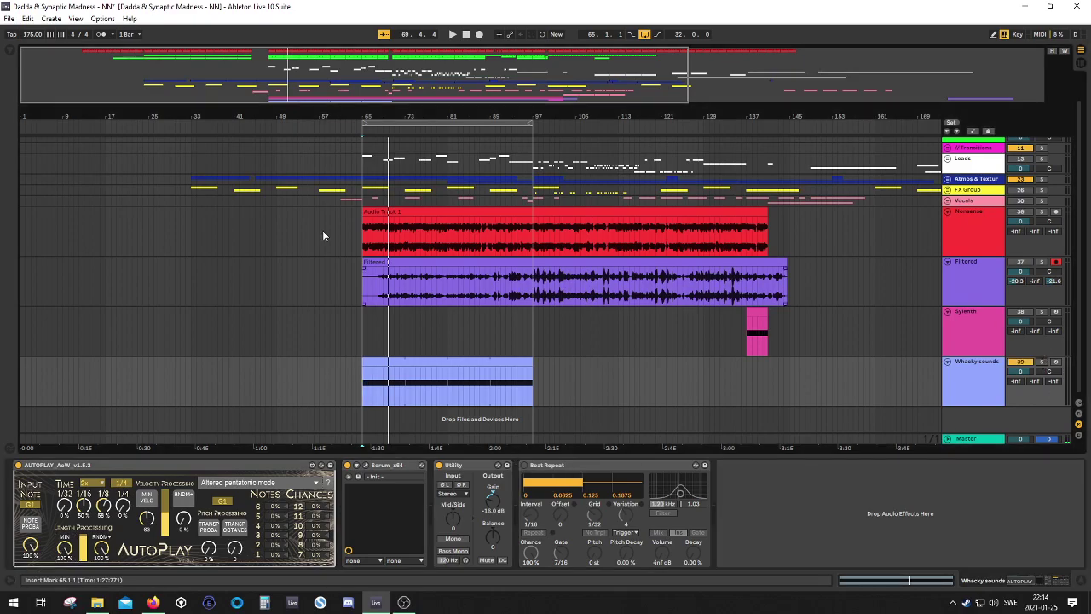
Step: Play the arrangement and toggle Beat Repeat on the Whacky sounds track to compare, leaving it enabled
key(space)
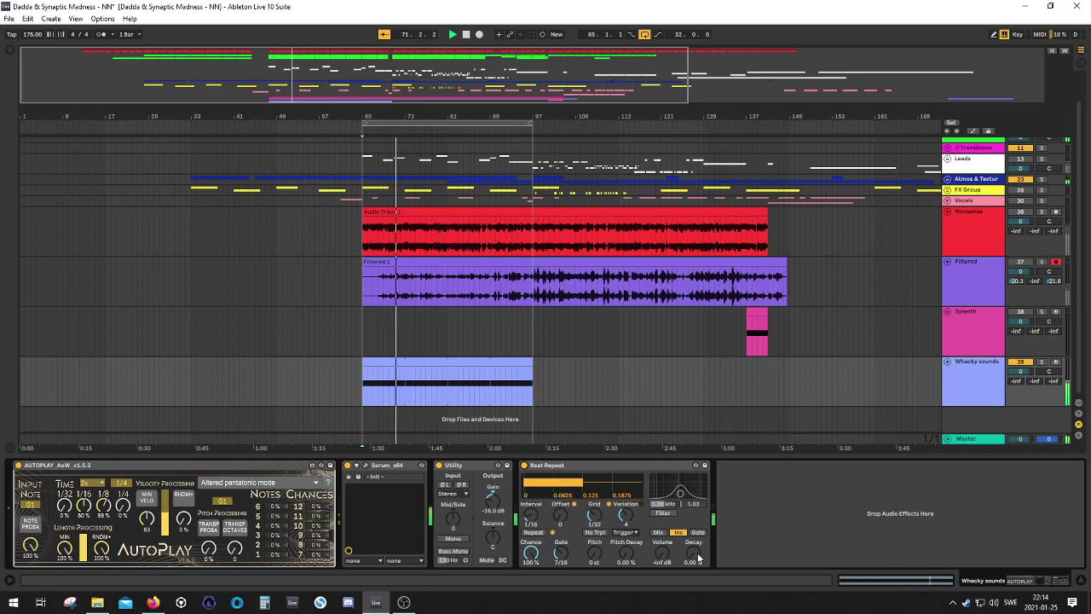
click(524, 466)
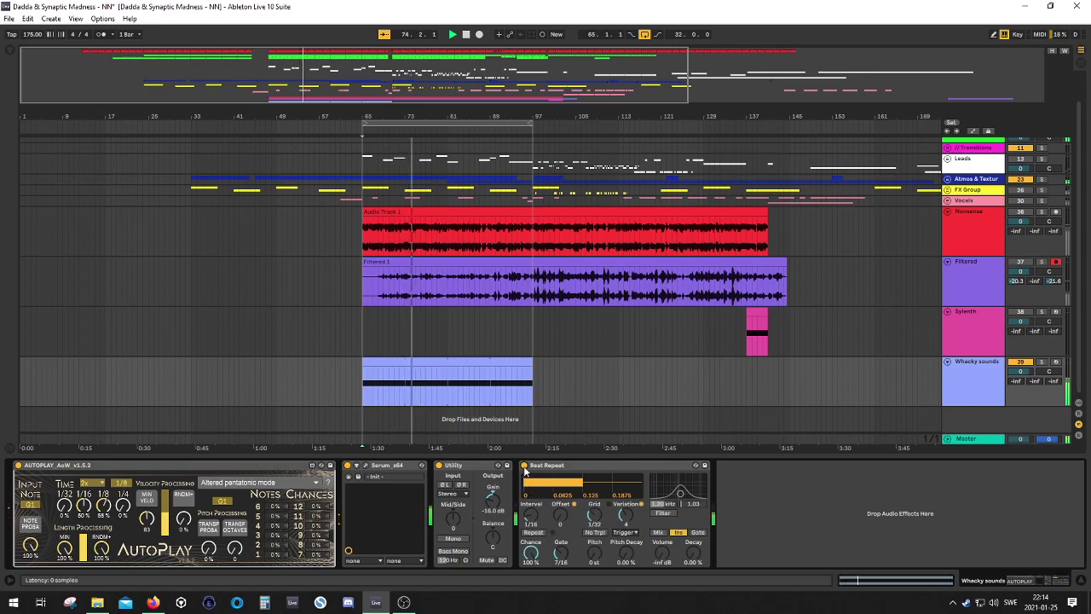
click(525, 465)
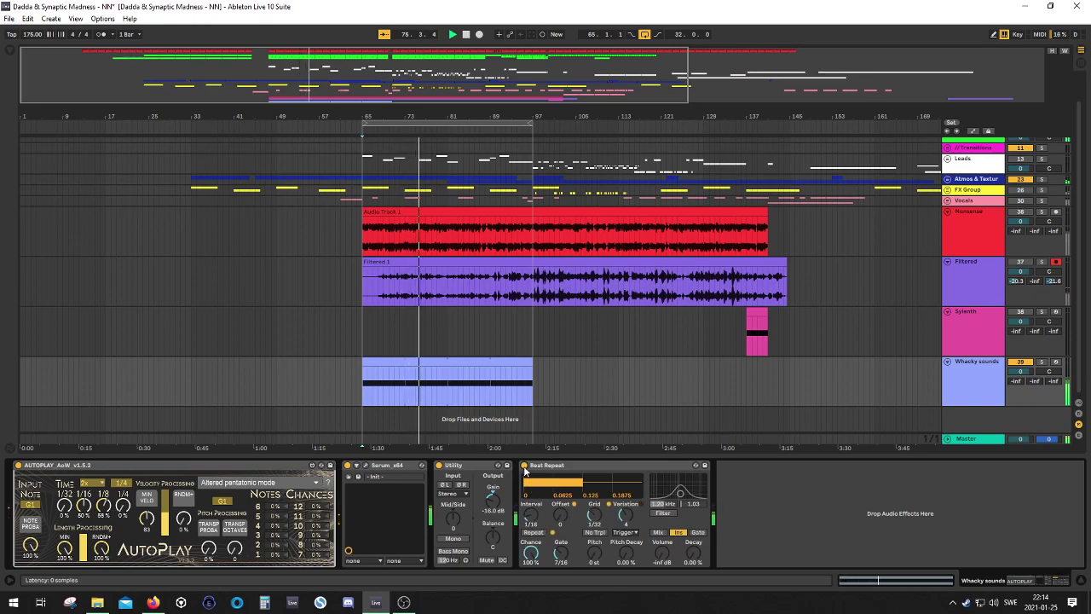
Step: Compare the Whacky sounds track with Beat Repeat off and on while the full arrangement plays
click(524, 467)
click(524, 466)
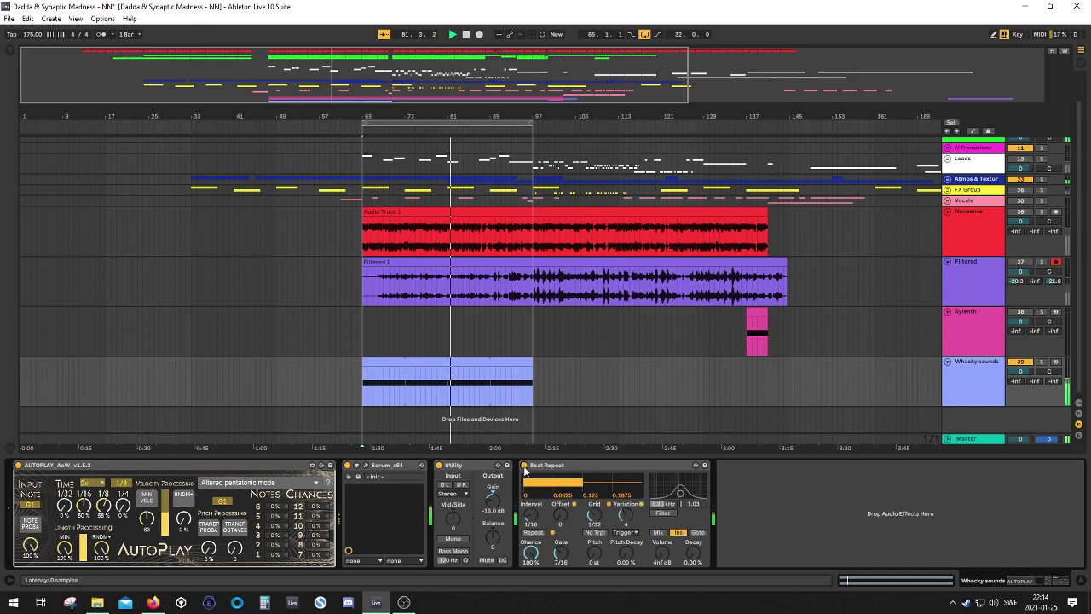
click(525, 466)
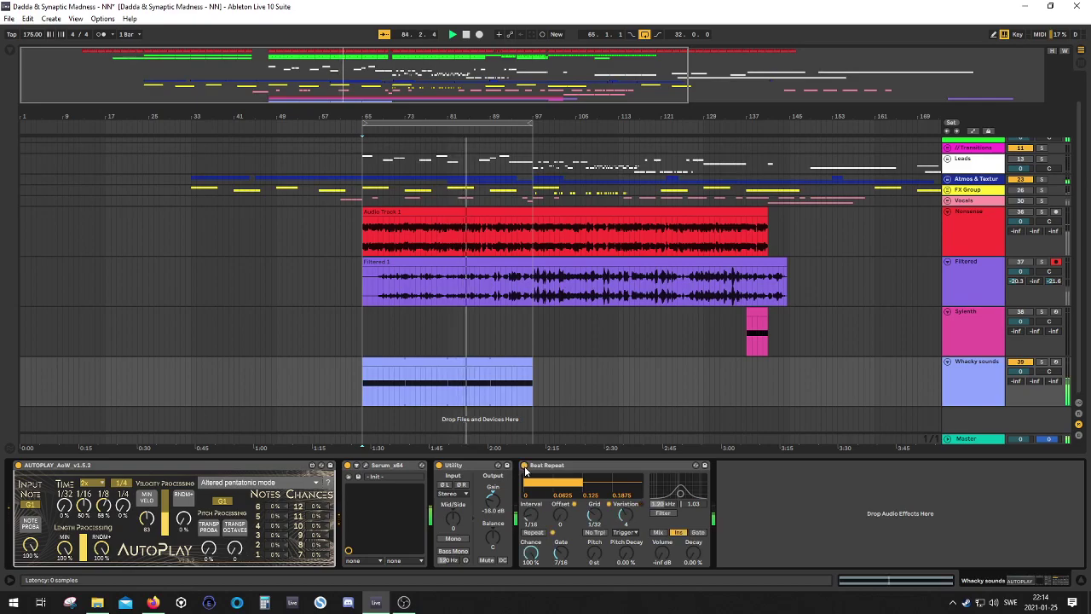
click(524, 466)
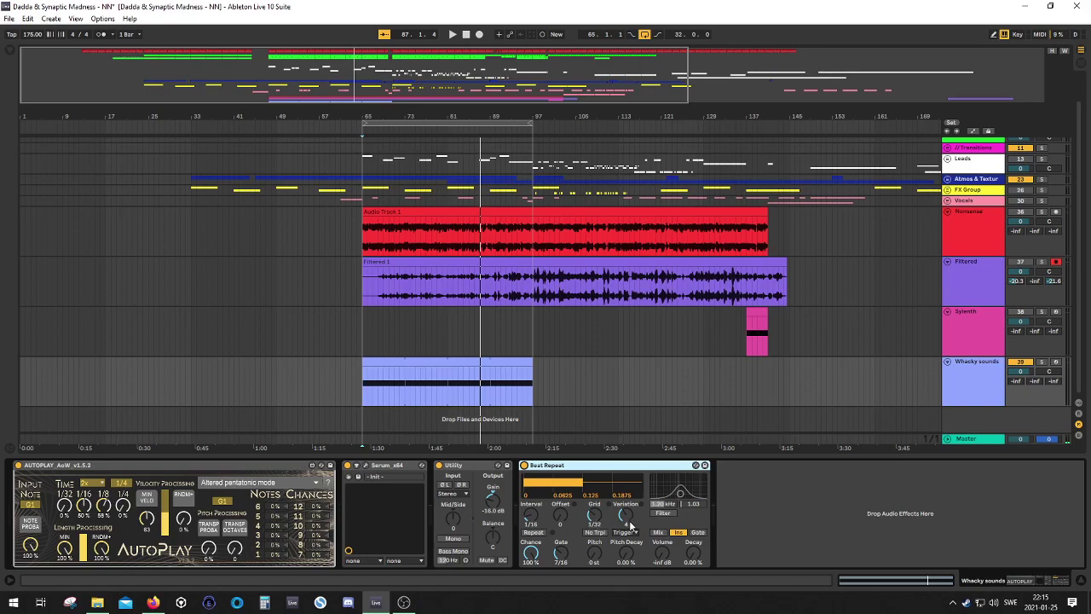
Step: Try Beat Repeat's Variation and Grid settings and a Volume of -15 dB, and return the volume to -inf dB
drag(630, 522, 630, 527)
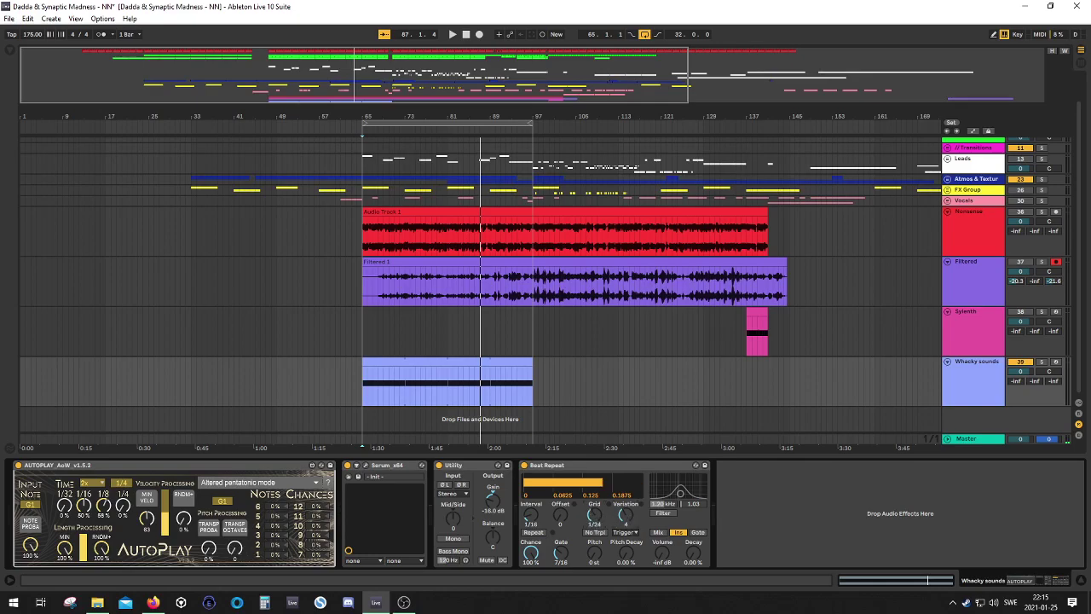
drag(594, 515, 631, 511)
key(space)
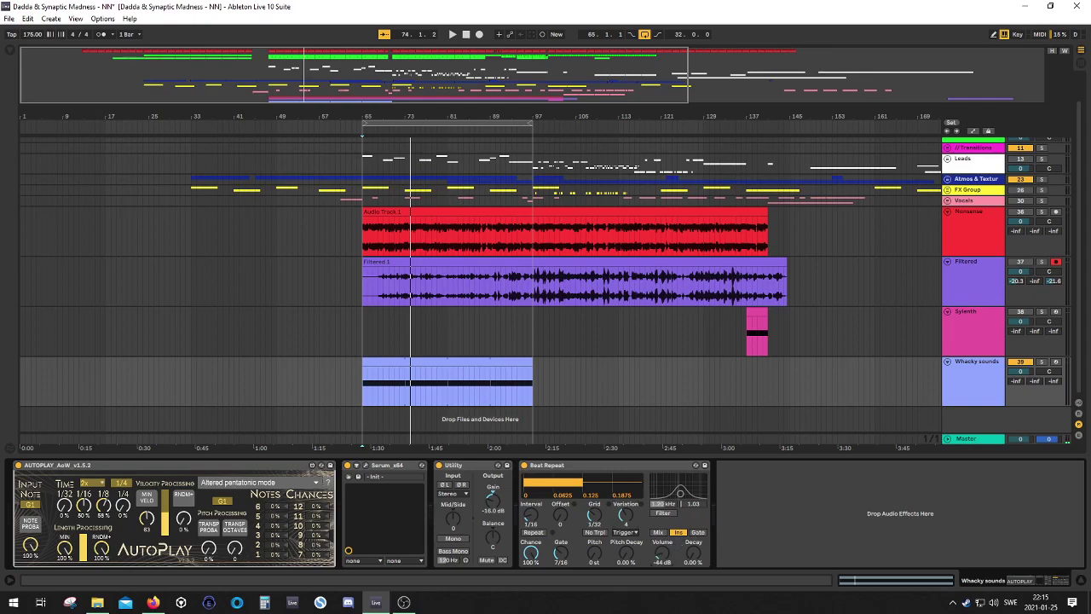
drag(664, 553, 664, 597)
key(space)
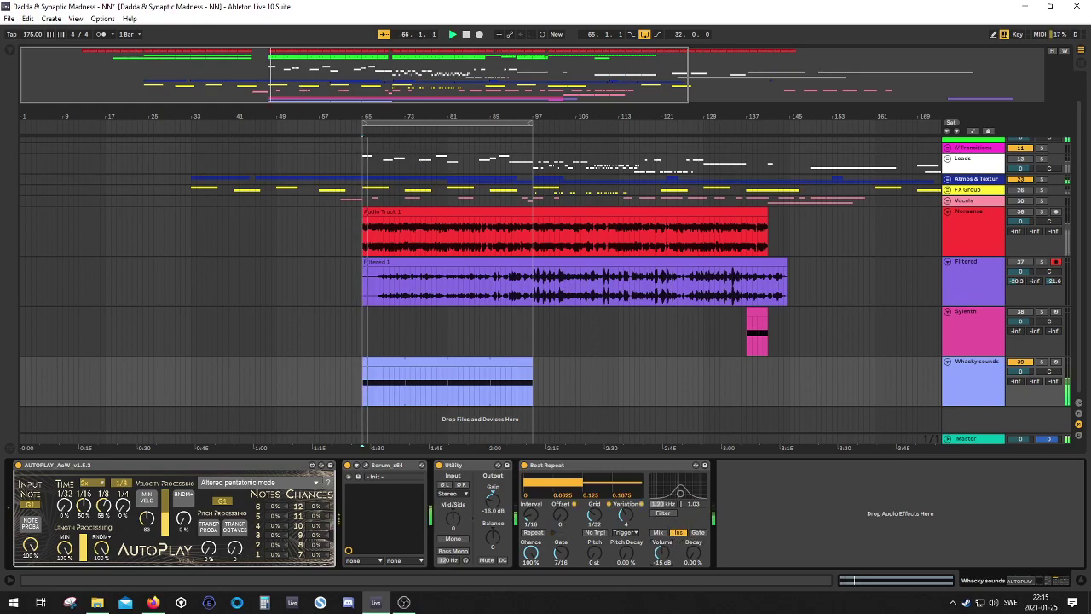
drag(665, 555, 663, 597)
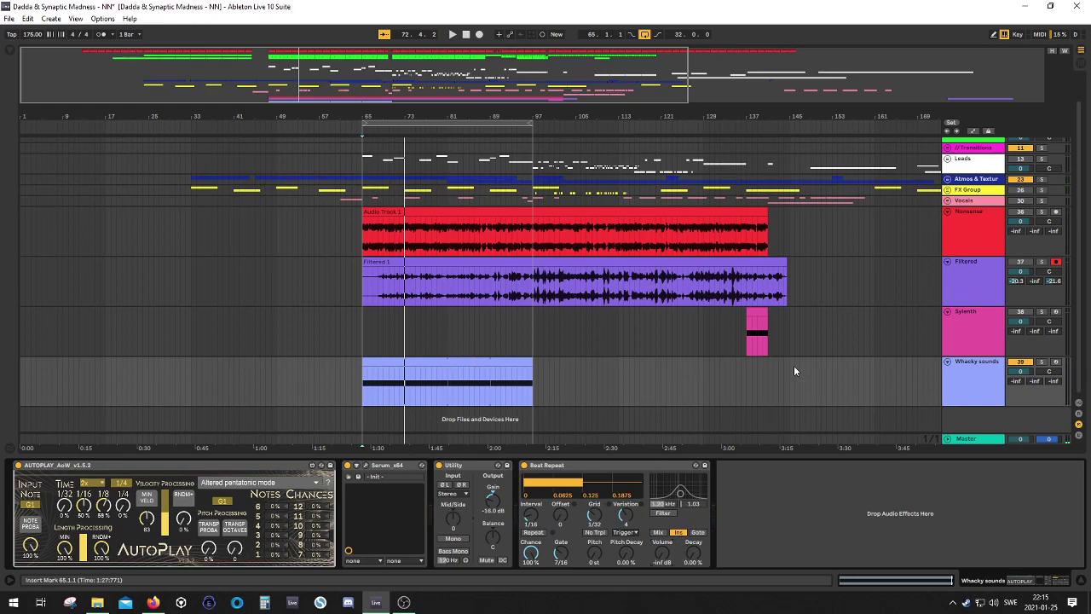
Step: Open Serum's effects and enable the equalizer with its low band set to a low-cut shape, adjusting its frequency
click(367, 466)
click(326, 45)
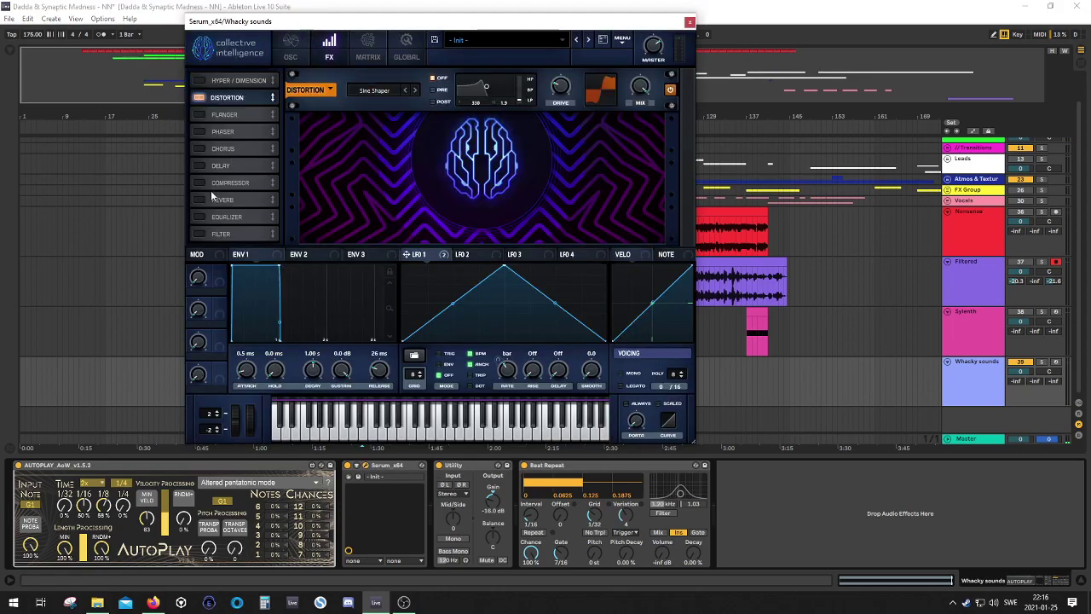
click(201, 217)
click(450, 145)
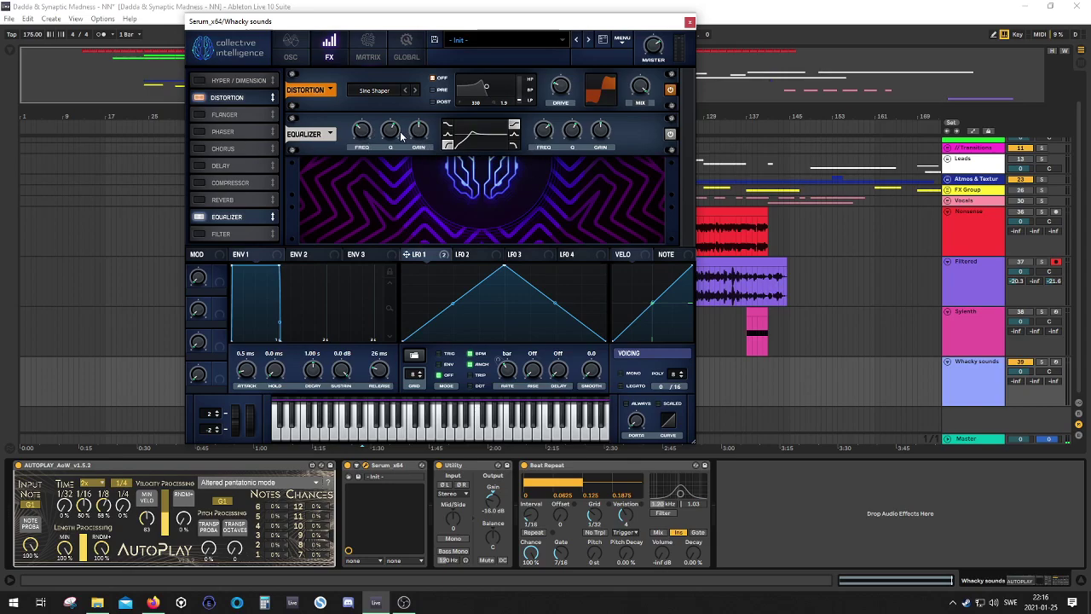
mouse_move(362, 132)
mouse_down()
mouse_move(362, 156)
mouse_move(371, 73)
mouse_move(357, 83)
mouse_move(364, 128)
mouse_up()
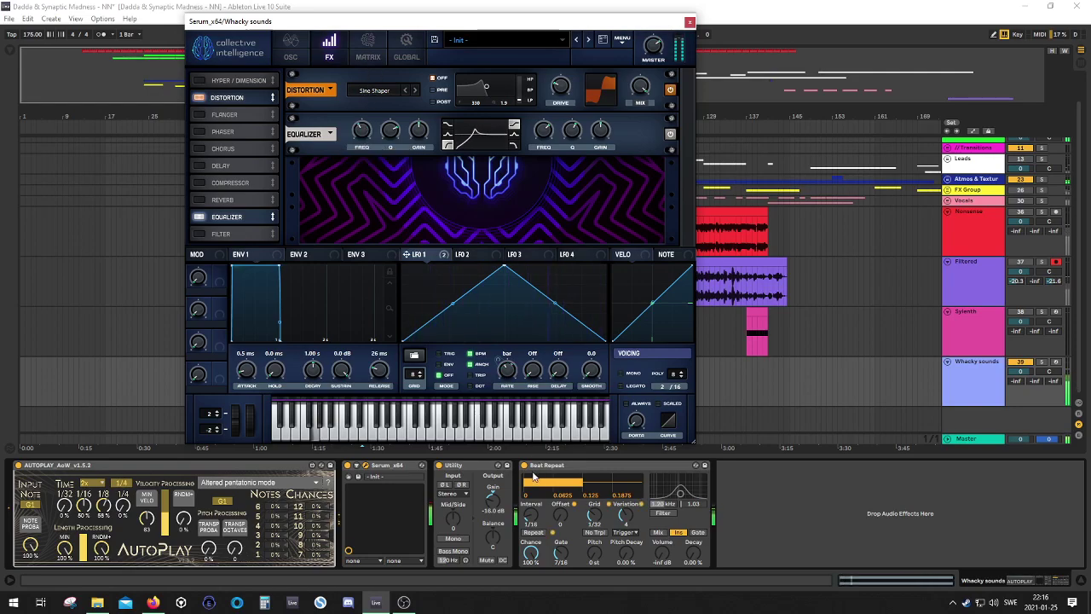
Step: Bypass Beat Repeat and sweep the Serum equalizer's low-cut frequency, including about 138 Hz, during playback
click(535, 479)
click(361, 139)
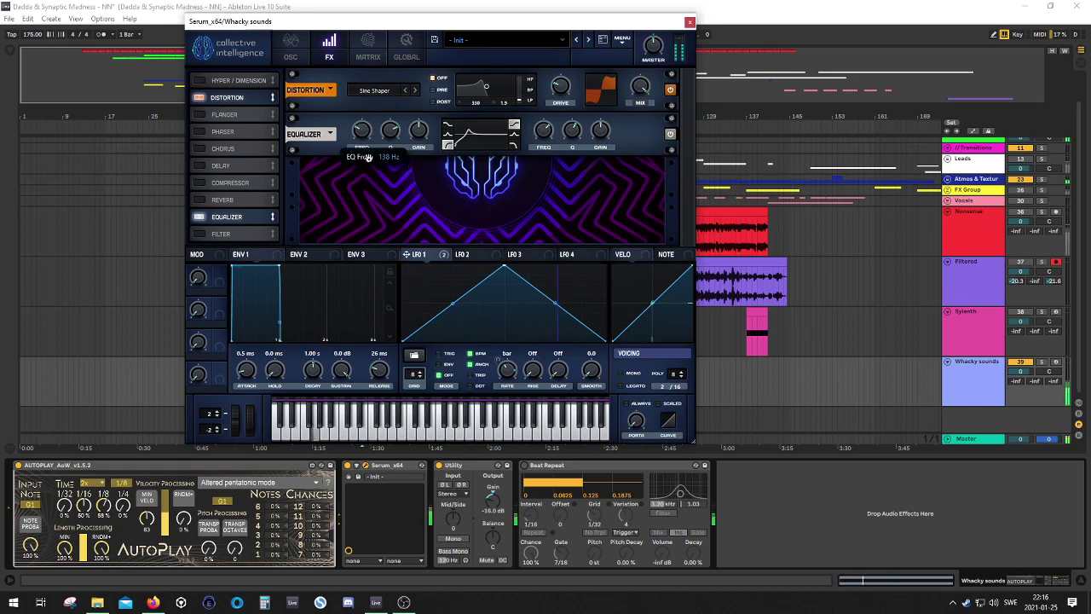
mouse_move(649, 43)
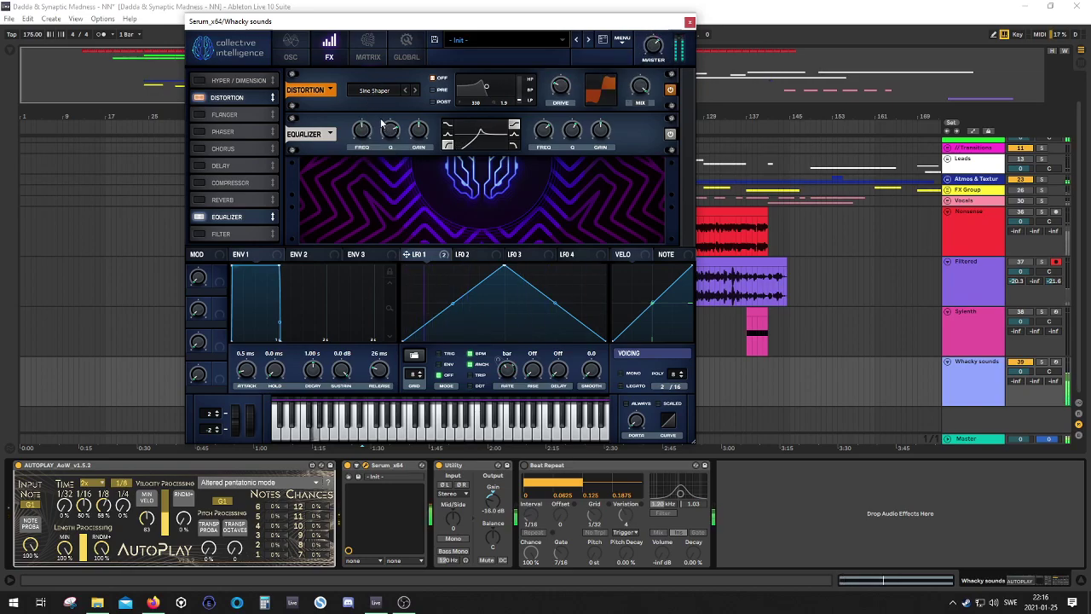
mouse_move(367, 130)
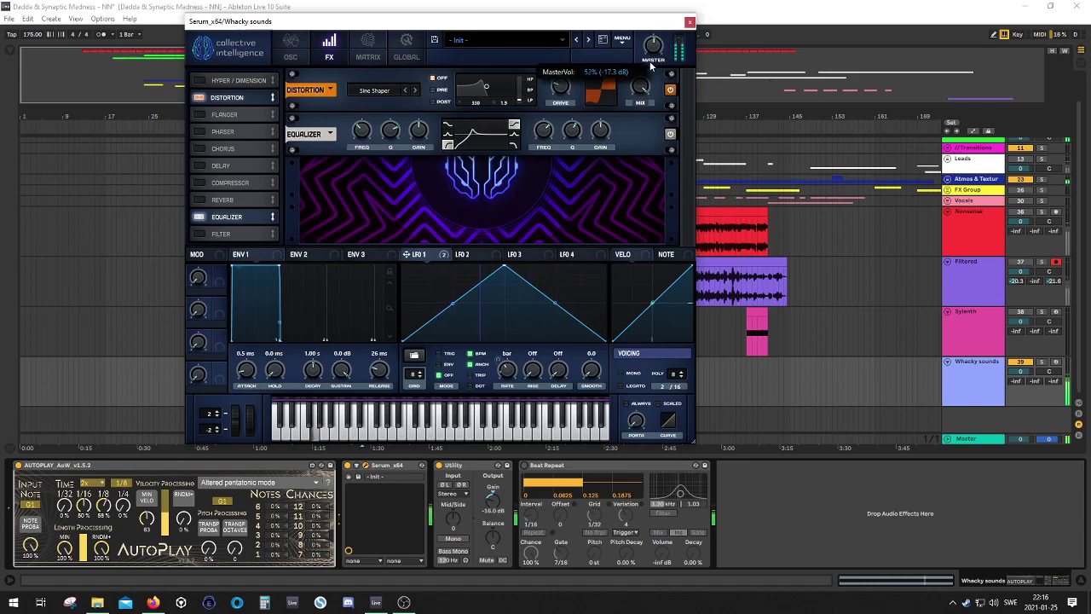
Step: Raise the Utility gain to -7.78 dB and sweep the equalizer's low-cut frequency through about 515 Hz
drag(492, 497, 493, 477)
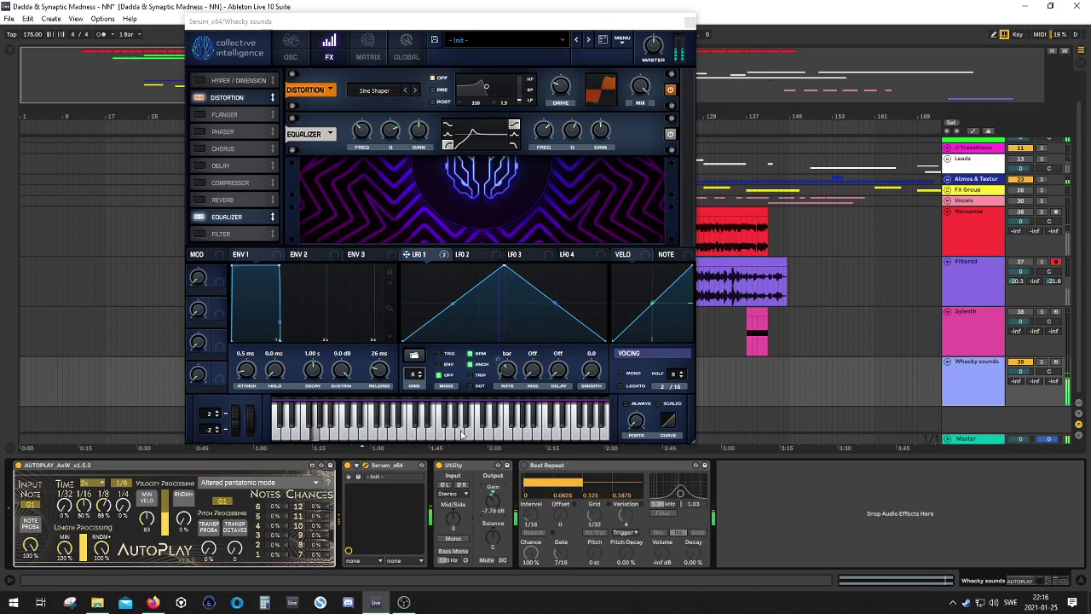
click(364, 133)
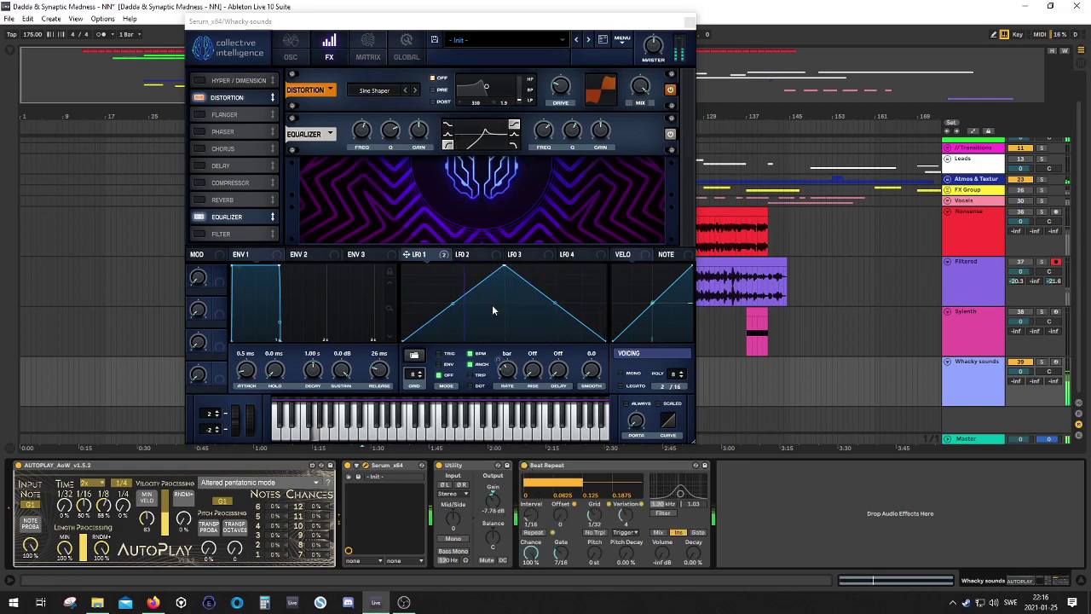
drag(364, 129, 362, 92)
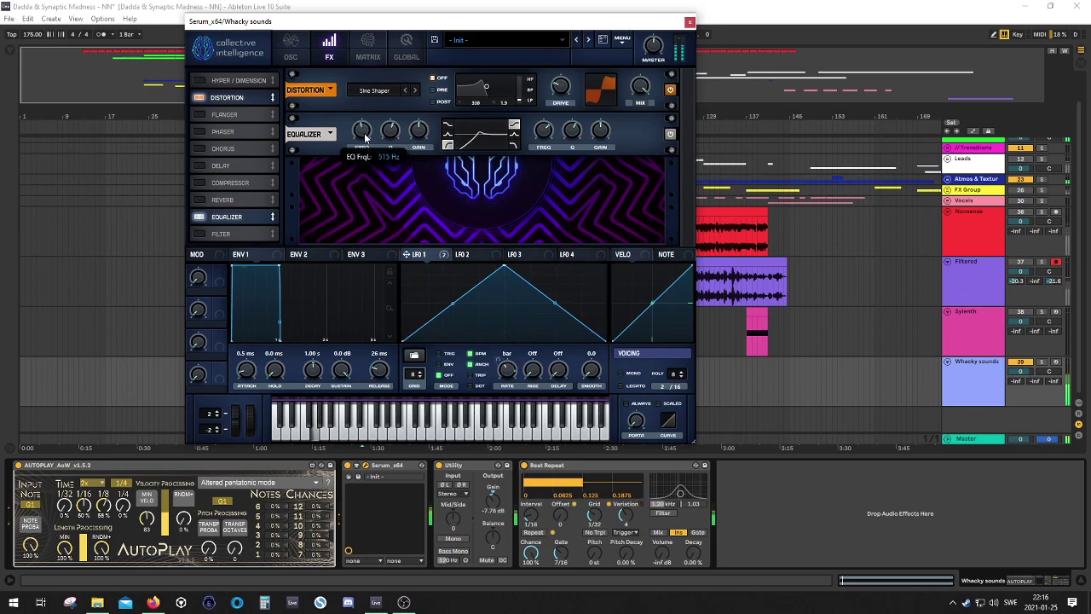
drag(364, 139, 369, 155)
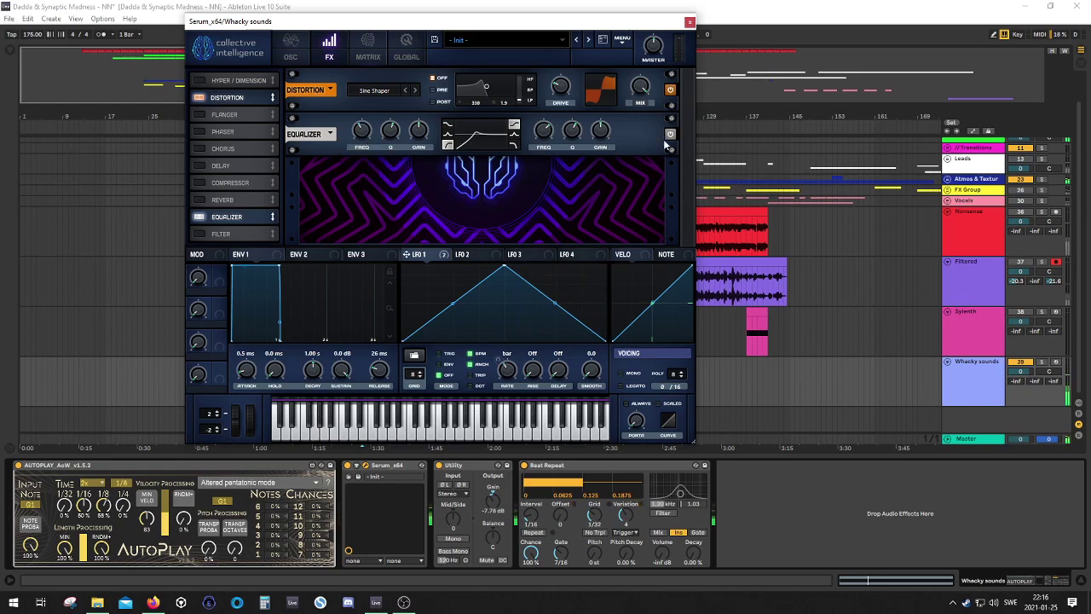
Step: Enable Serum's filter for both oscillators and try the High 18 and High 24 types, sweeping the cutoff up to about 6340 Hz
click(300, 48)
click(591, 78)
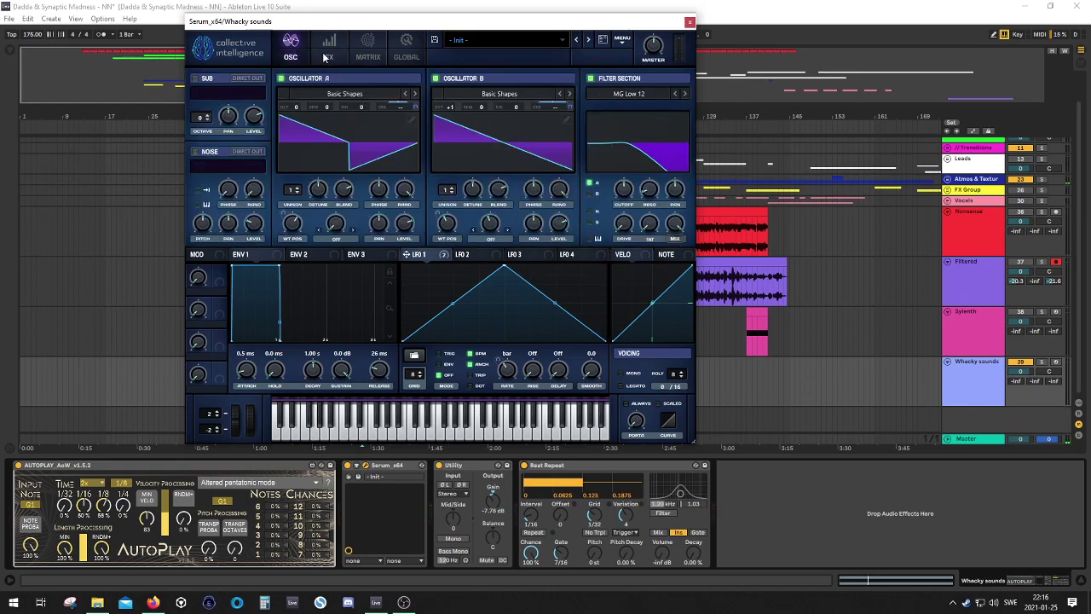
click(667, 93)
mouse_move(639, 107)
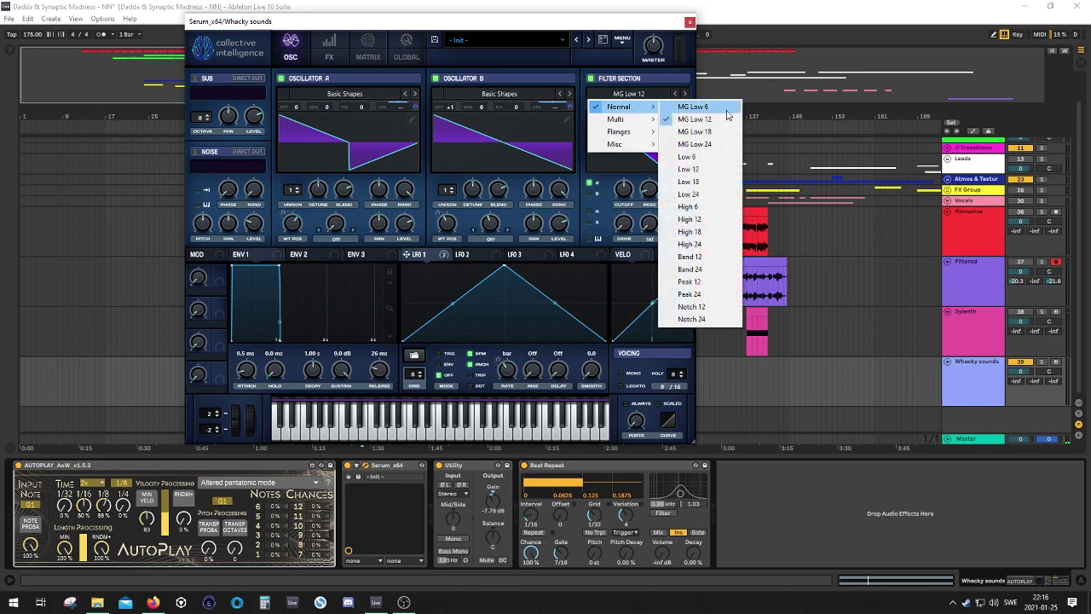
click(699, 236)
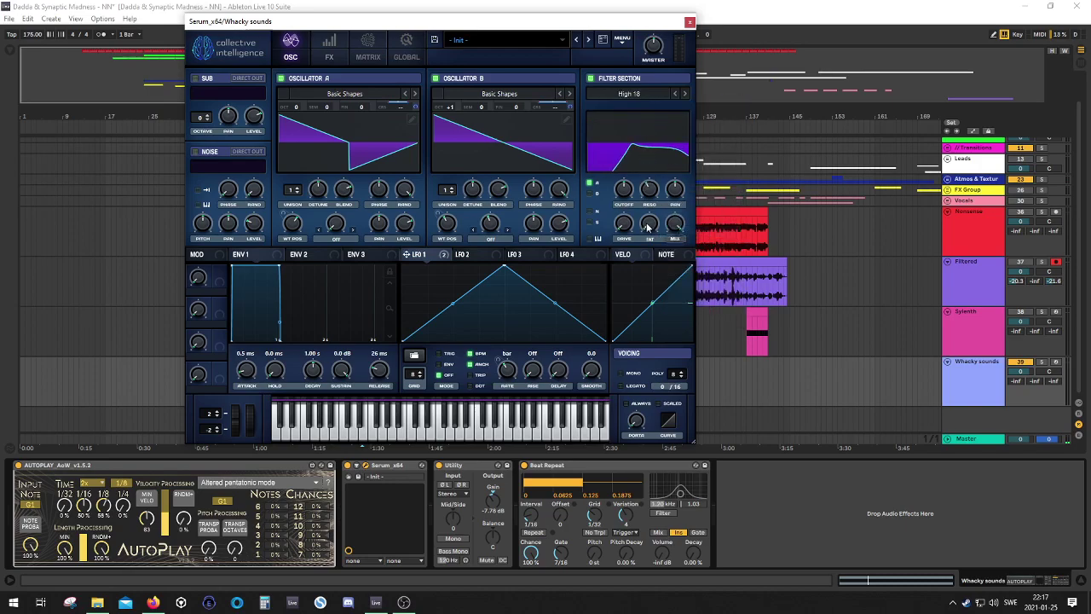
drag(650, 164, 623, 154)
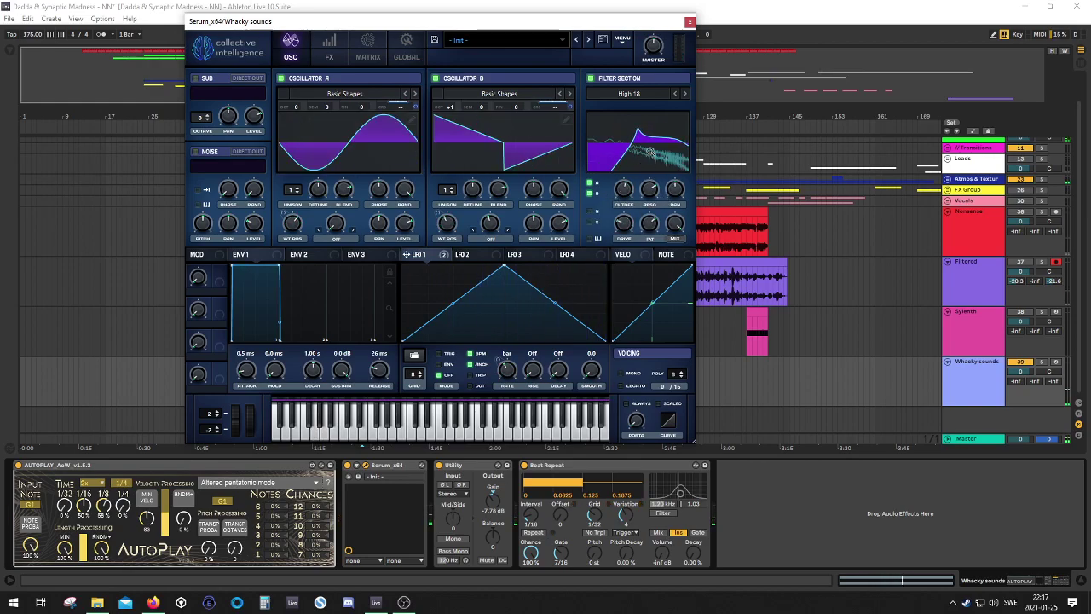
drag(623, 198, 616, 228)
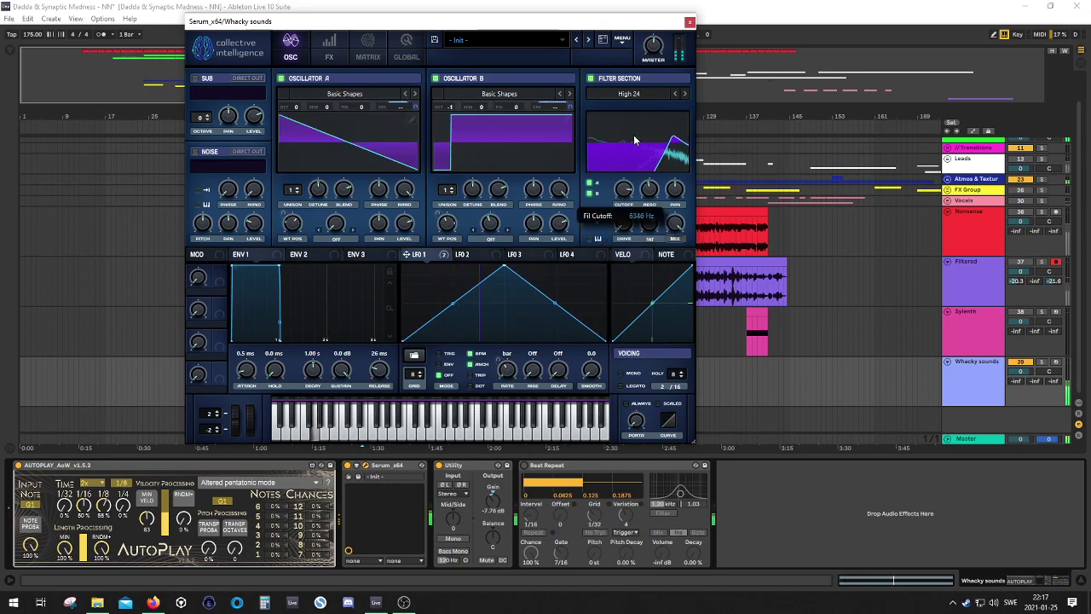
Step: Change the filter type to Band 24, adjust its cutoff and assign NoteOn Rand1 as the cutoff's modulation source
click(685, 94)
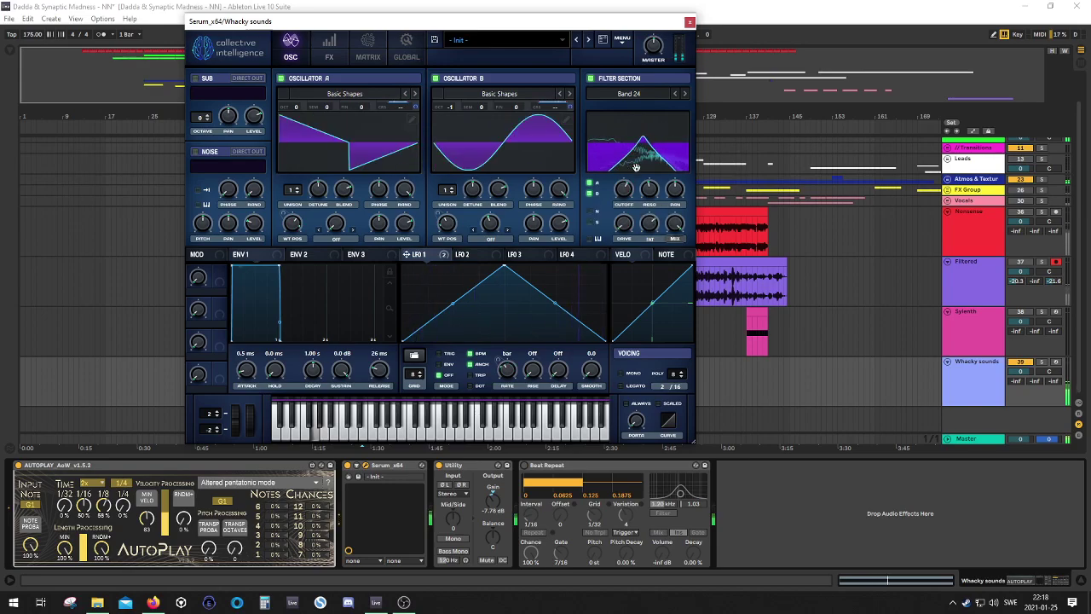
drag(621, 223, 621, 189)
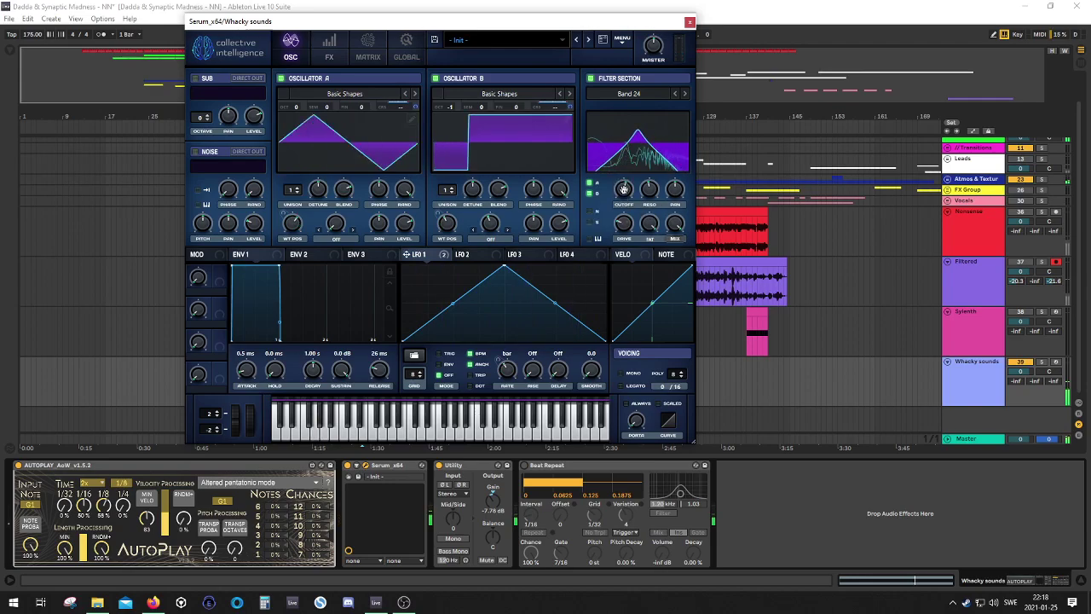
right_click(620, 189)
mouse_move(682, 264)
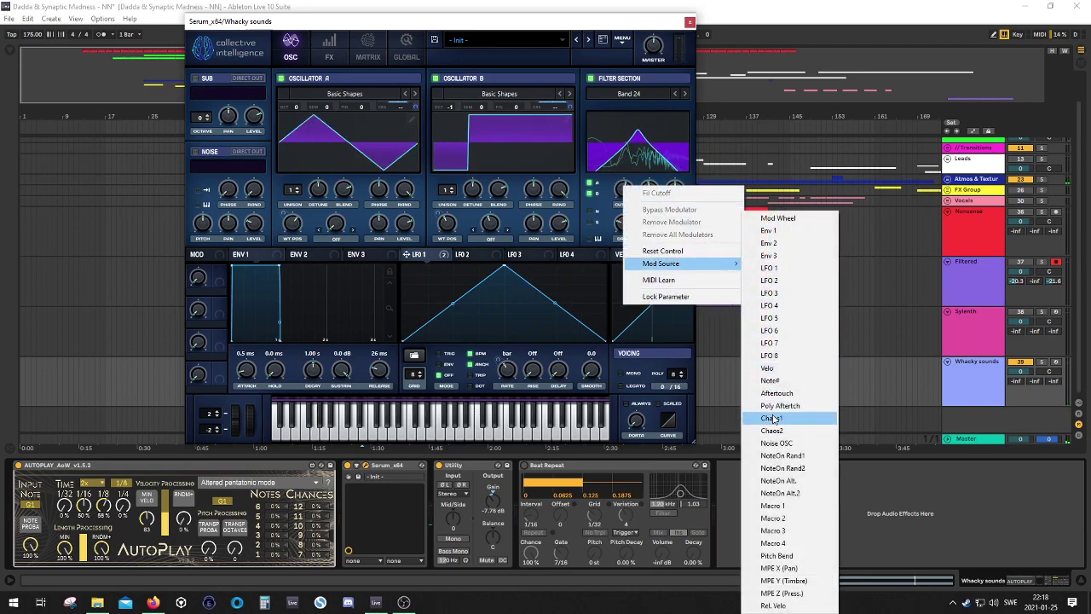
click(782, 456)
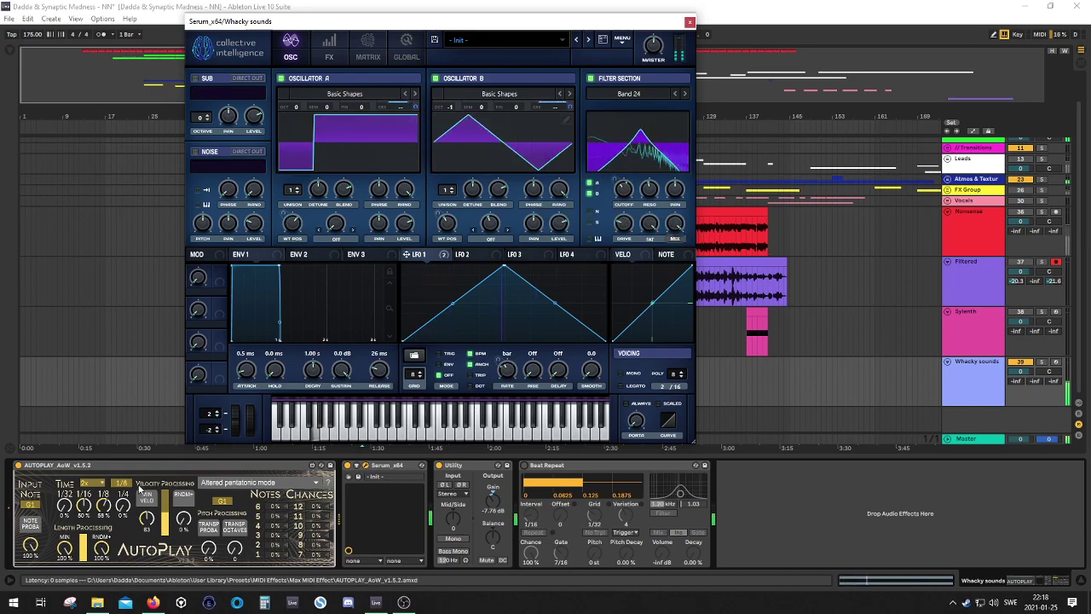
Step: Set AutoPlay's time multiplier to 1x and raise the NoteOn Rand1 to filter cutoff amount to about 61 in the modulation matrix
click(85, 496)
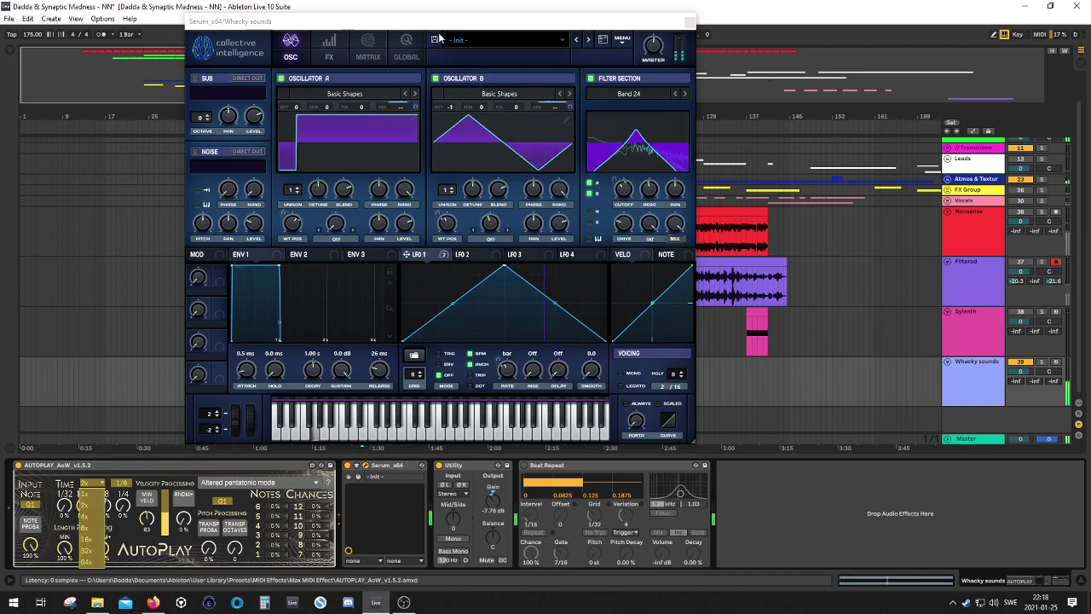
click(85, 495)
click(329, 51)
click(368, 49)
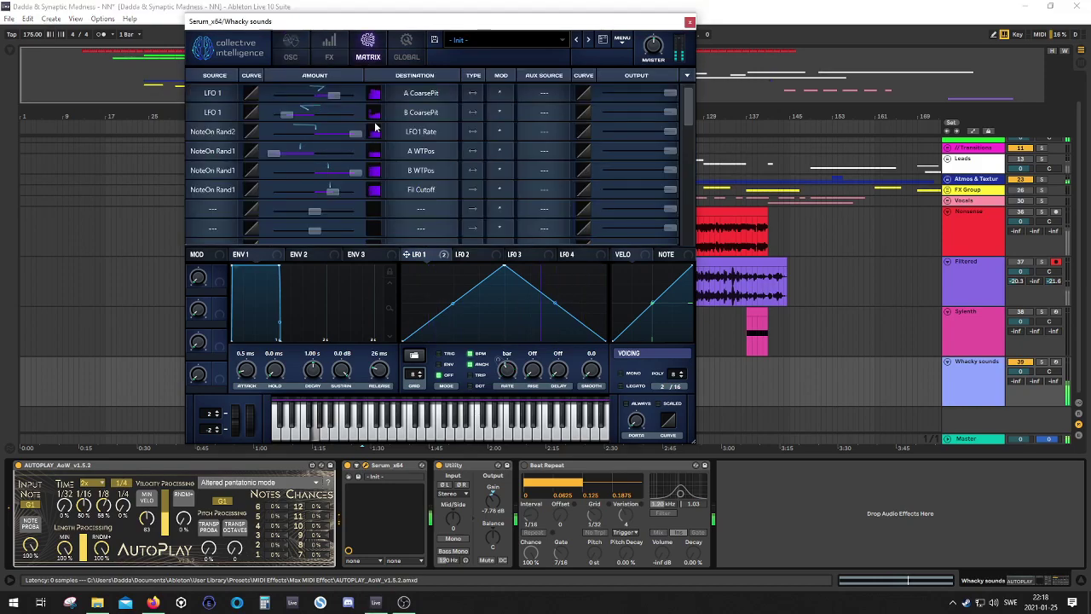
click(290, 49)
click(368, 49)
click(329, 51)
click(367, 50)
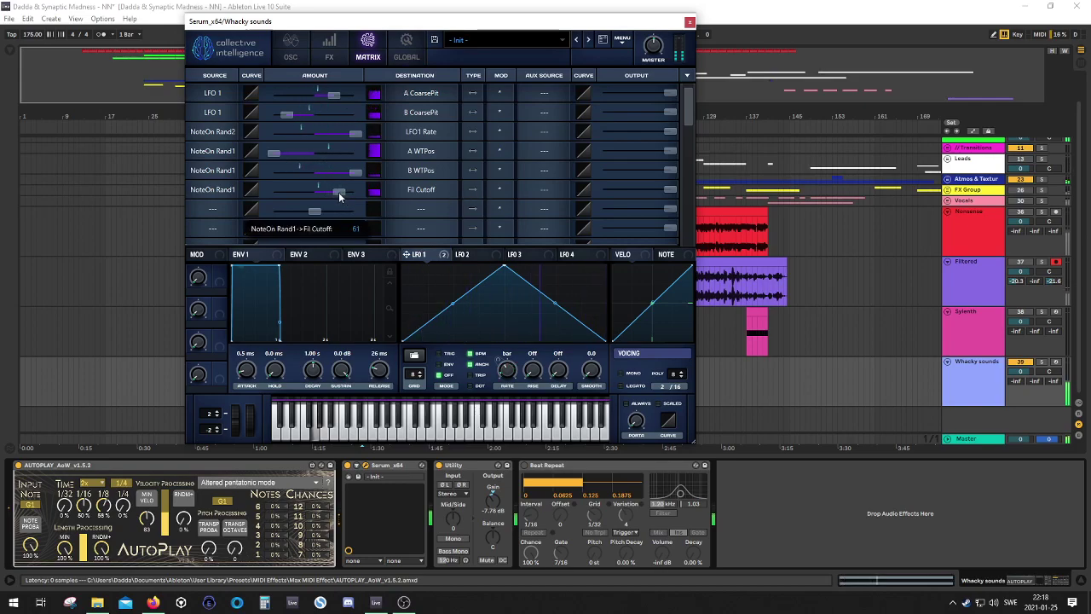
Step: Set Serum's master volume to 58% and AutoPlay's minimum note length to 23%
click(290, 56)
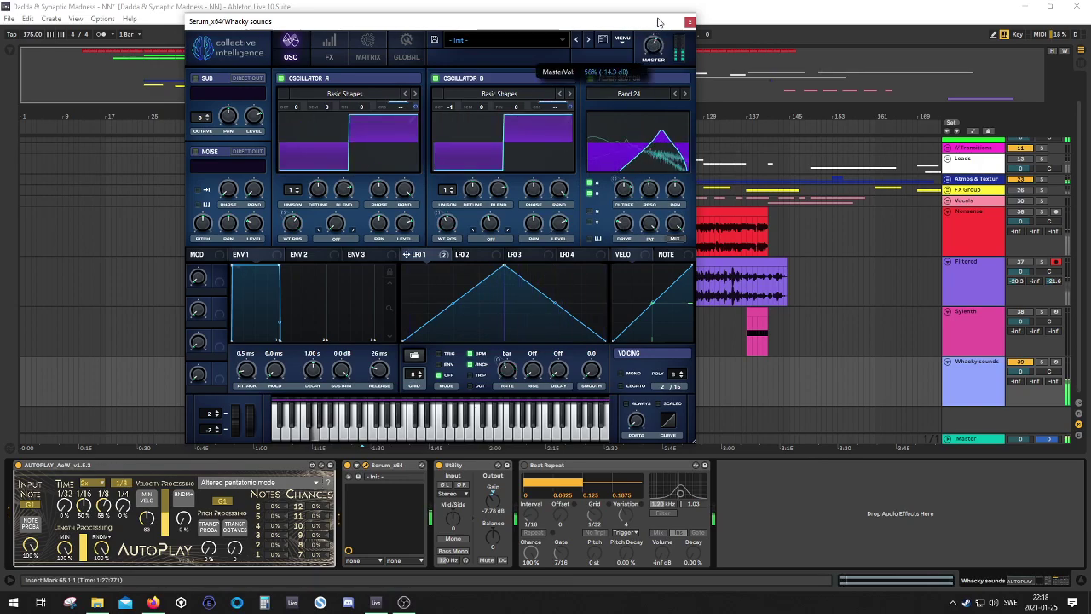
drag(90, 489, 108, 511)
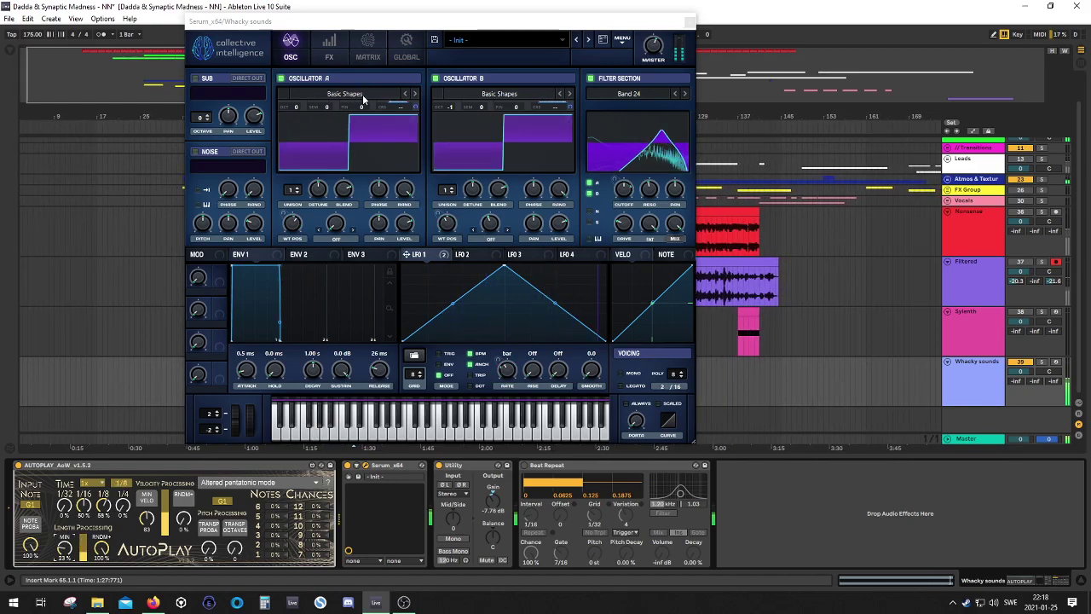
Step: Adjust the LFO 1 modulation amount on oscillator A's coarse pitch, trying -32
click(415, 95)
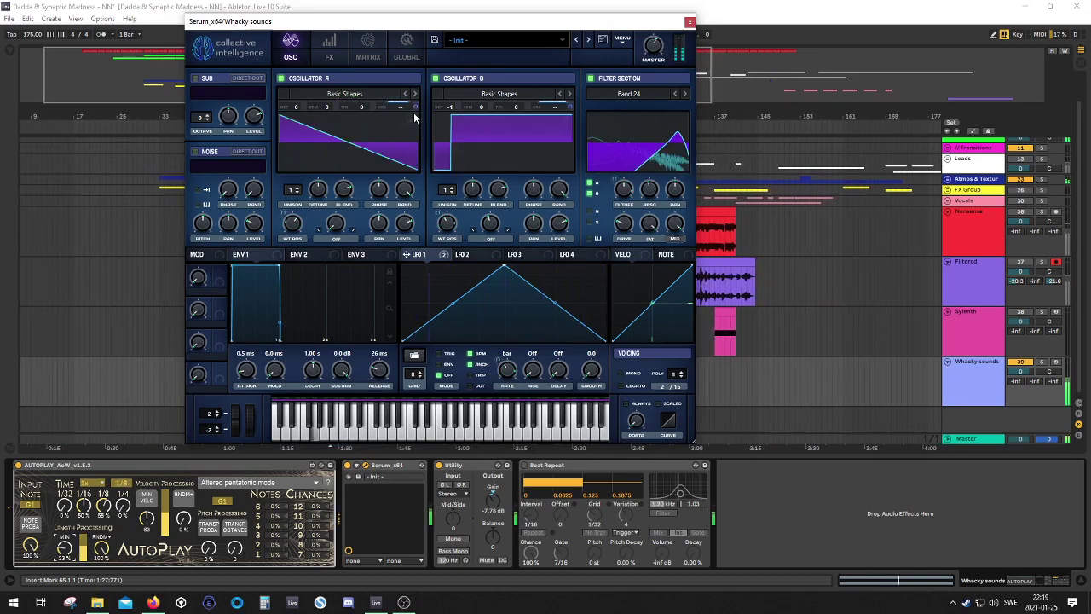
click(414, 94)
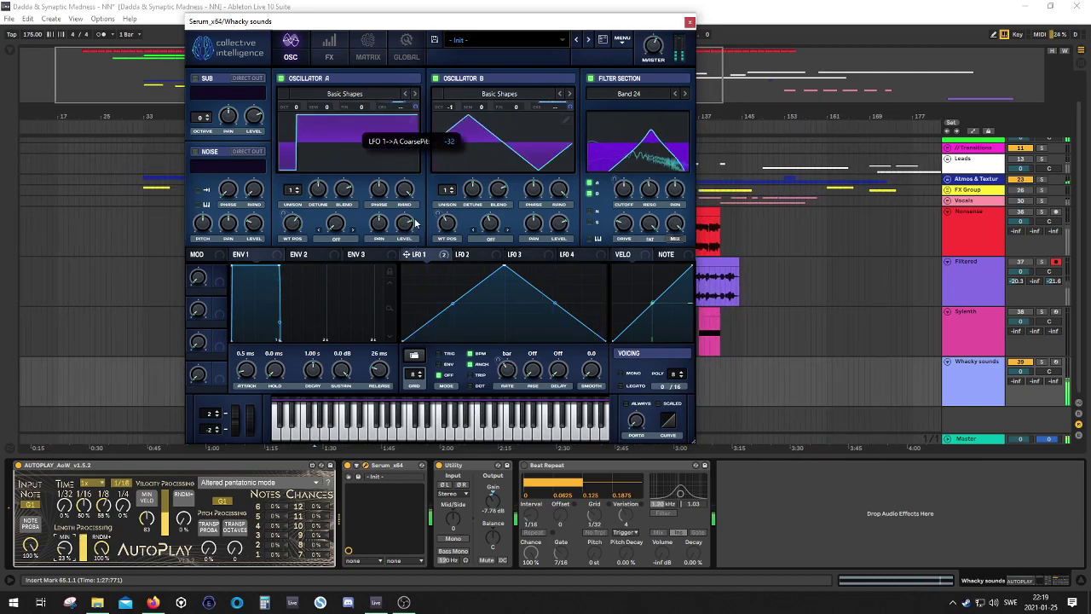
drag(698, 115, 742, 114)
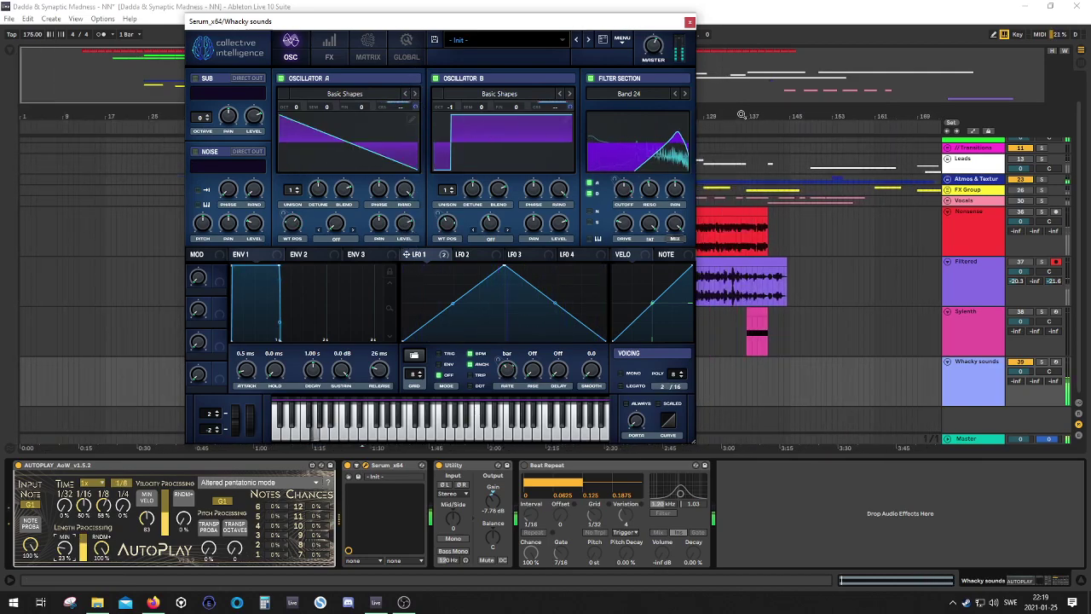
Step: Enable the Reverb, Hyper/Dimension and Flanger effects in Serum's effects rack
click(329, 50)
click(199, 200)
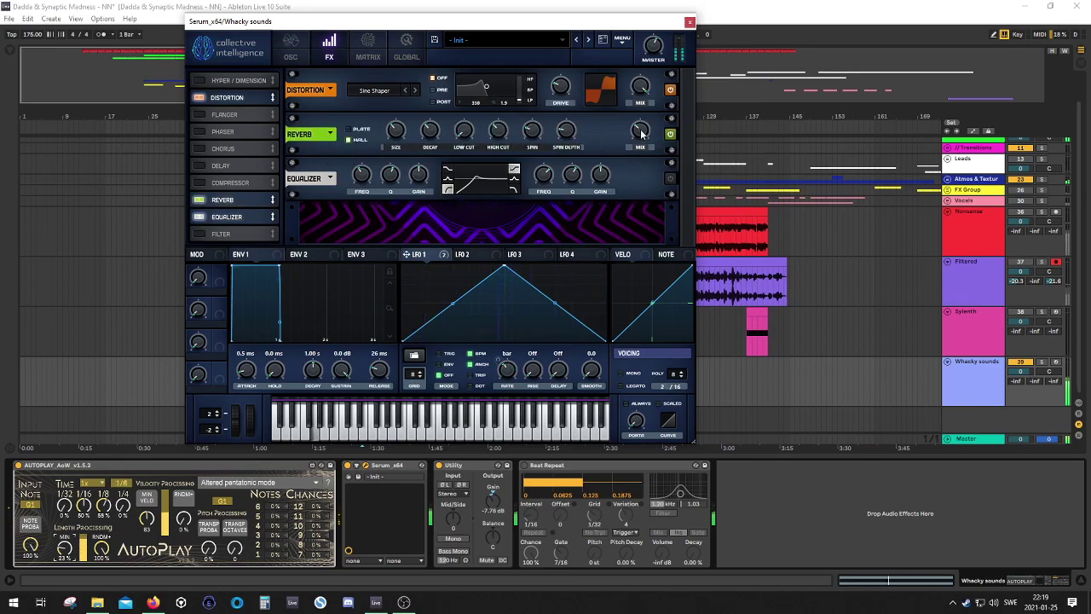
click(201, 81)
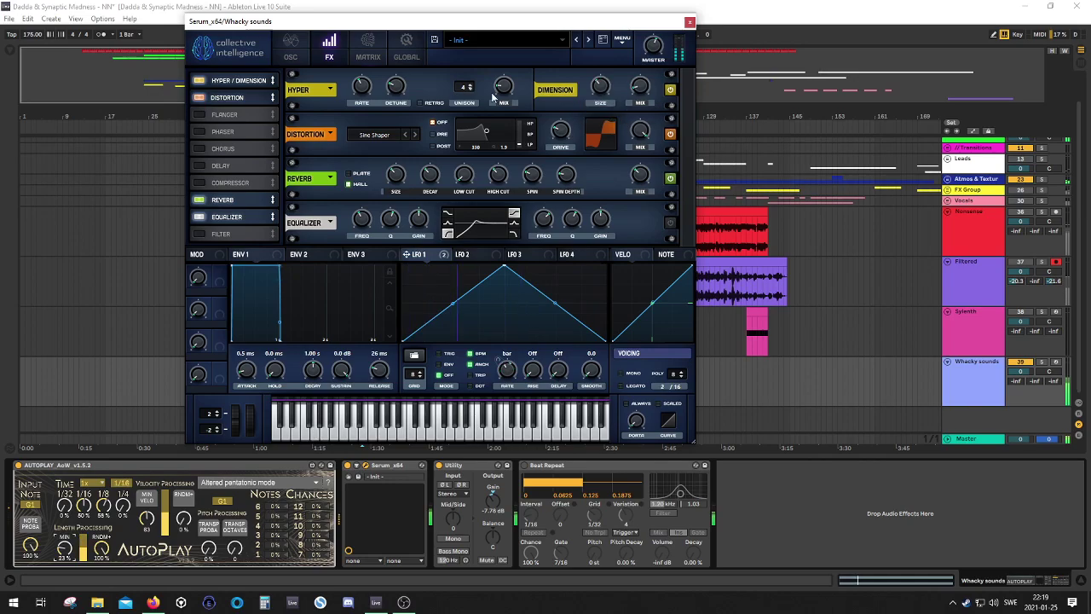
click(200, 116)
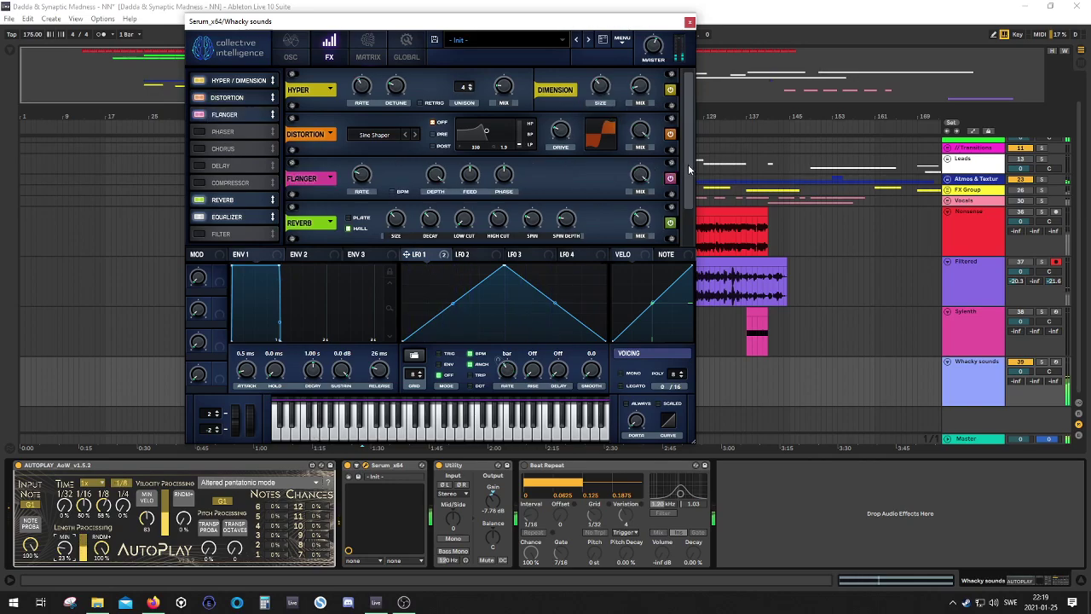
Step: Enable the Filter effect in Serum's effects rack and set its type to Flg +
scroll(689, 168, down, 2)
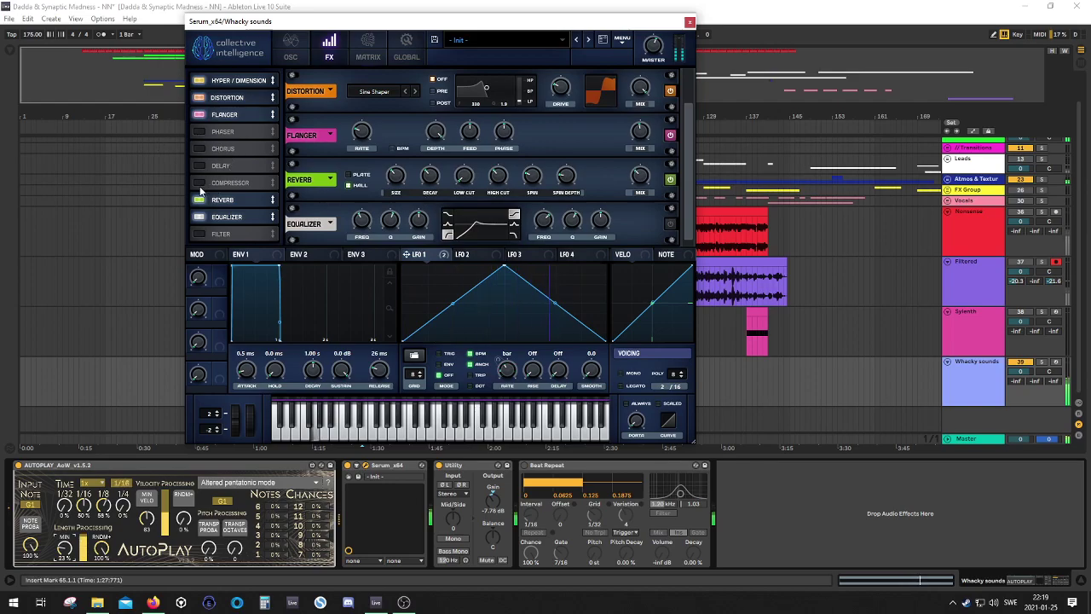
scroll(689, 175, down, 1)
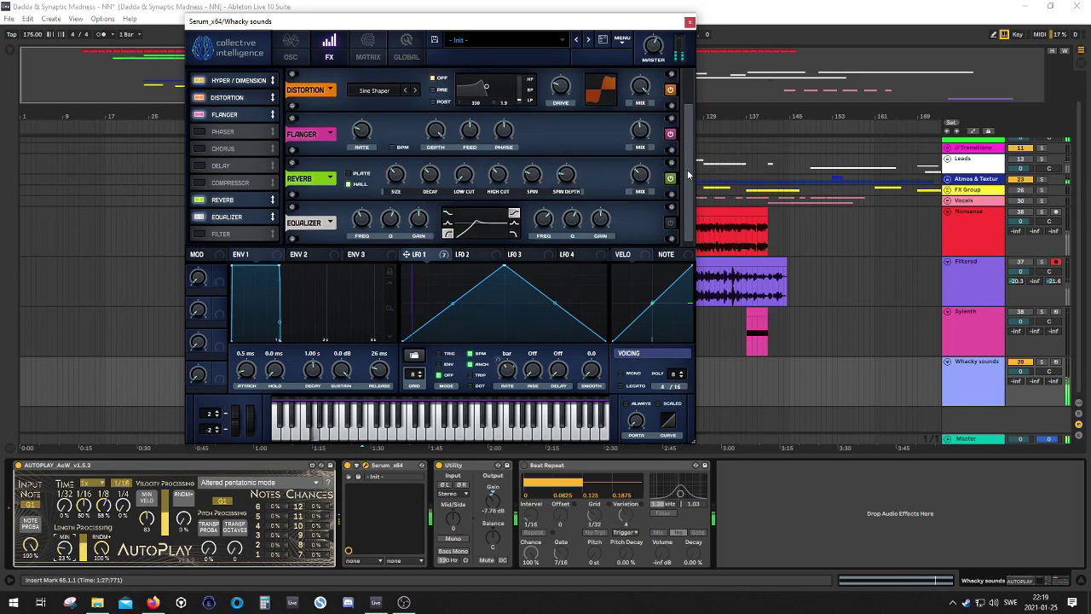
click(199, 235)
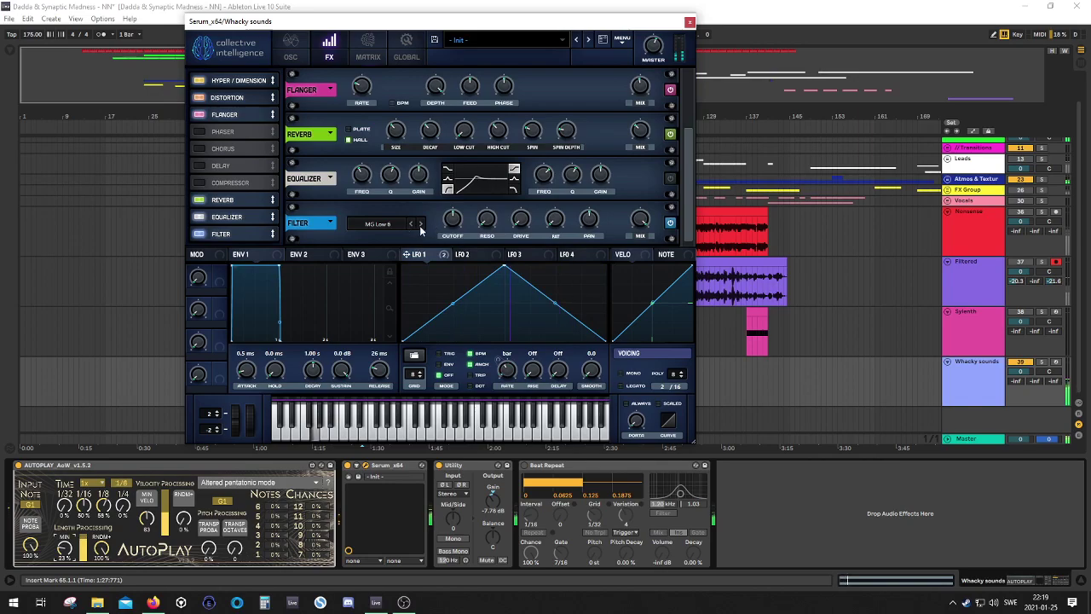
click(388, 228)
click(466, 169)
click(379, 224)
mouse_move(381, 262)
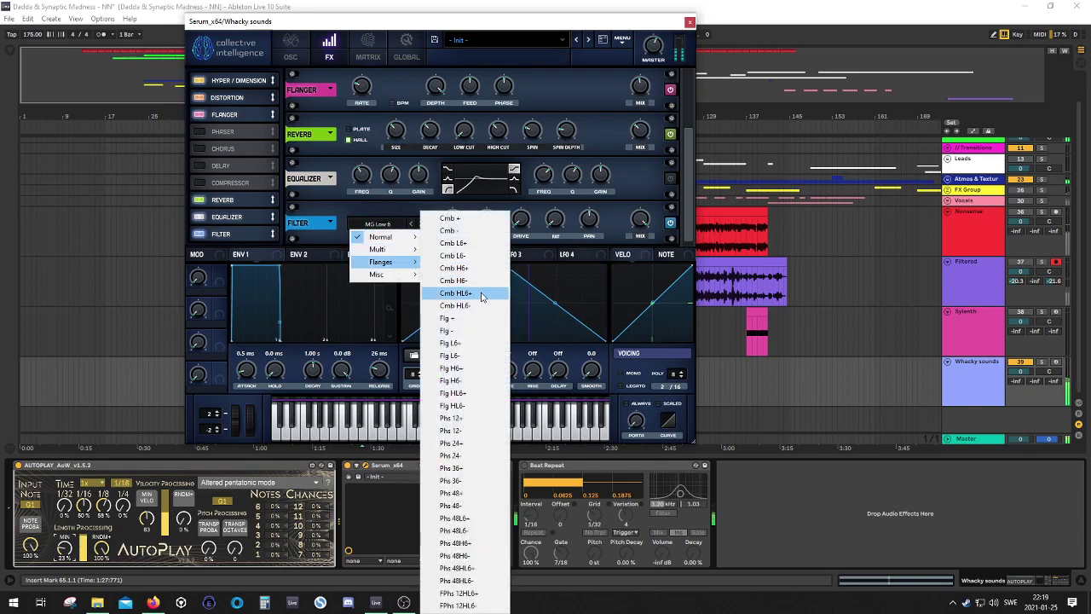
click(463, 320)
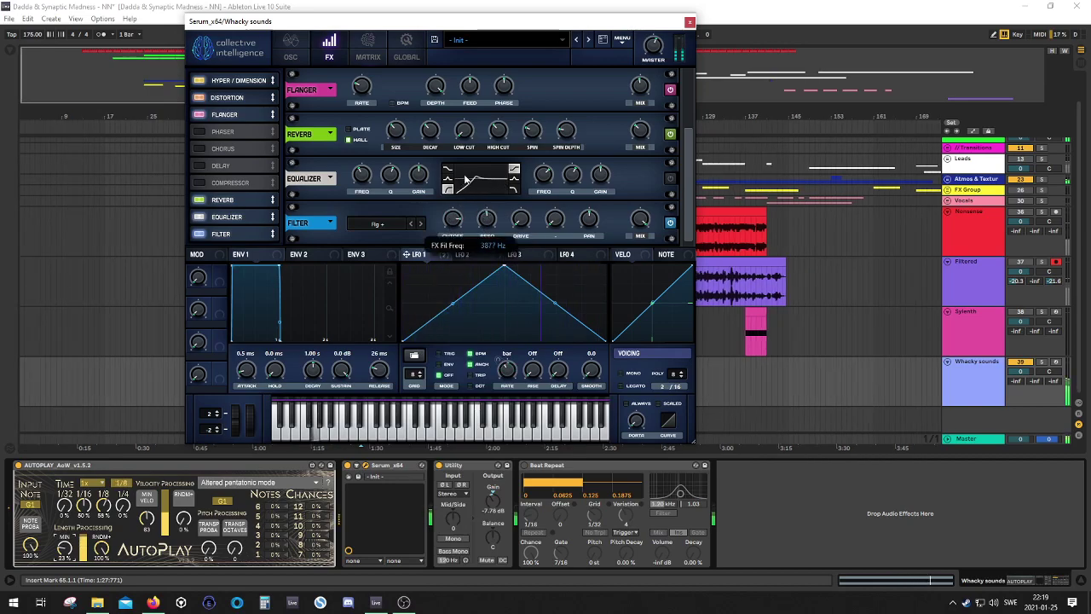
Step: Move the Filter effect ahead of the Equalizer in the effects chain and switch the Equalizer on
drag(219, 216, 217, 239)
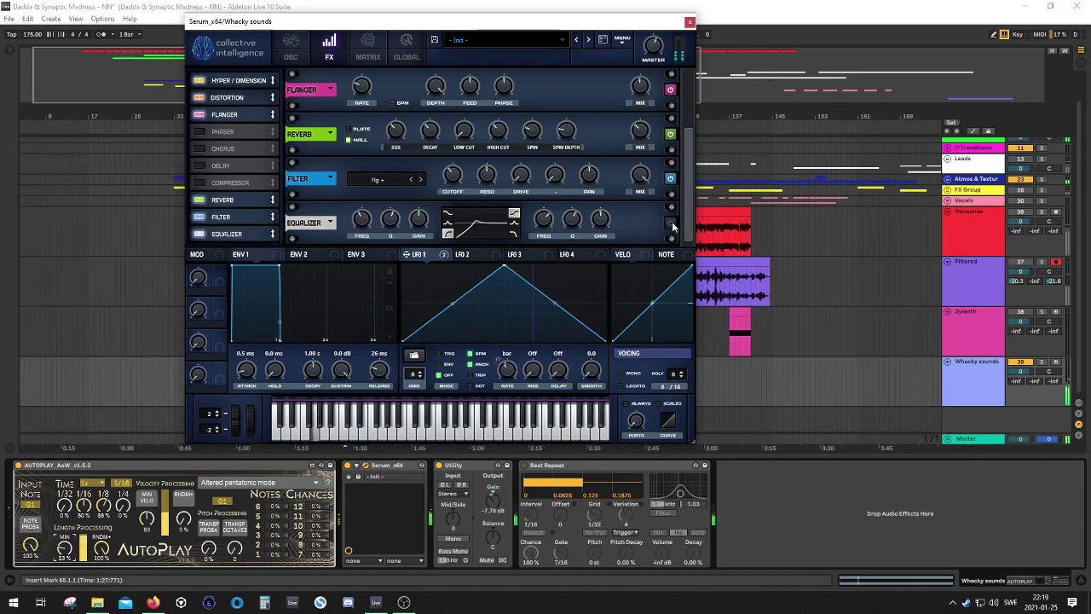
mouse_move(359, 244)
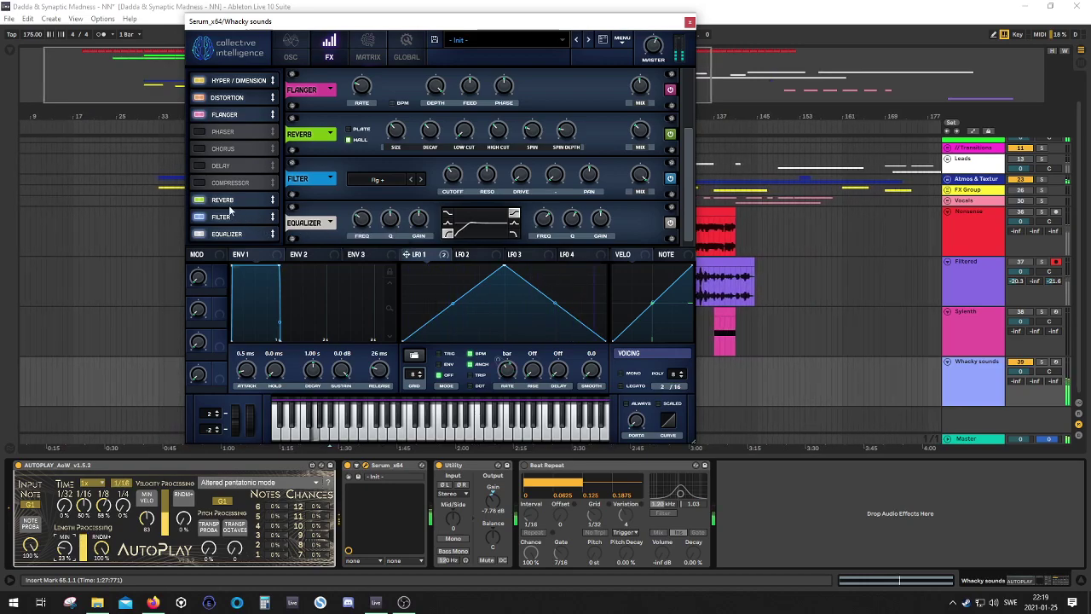
Step: Raise the Filter effect's resonance and sweep its cutoff up and down, trying about 25 Hz, 142 Hz and 133 Hz
mouse_move(463, 185)
scroll(461, 182, down, 2)
drag(461, 182, 443, 198)
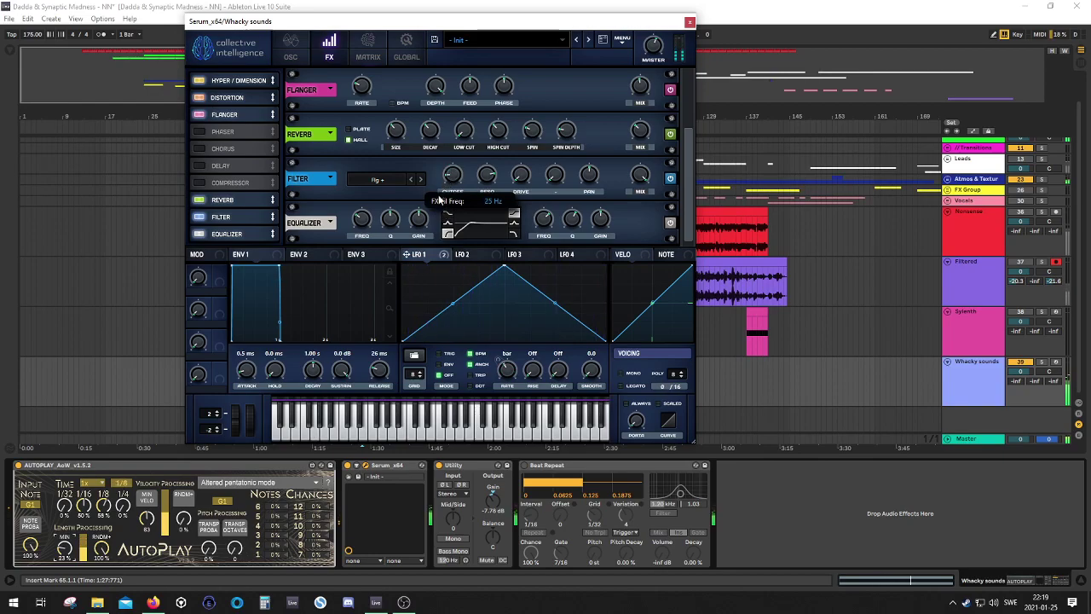
drag(436, 191, 442, 171)
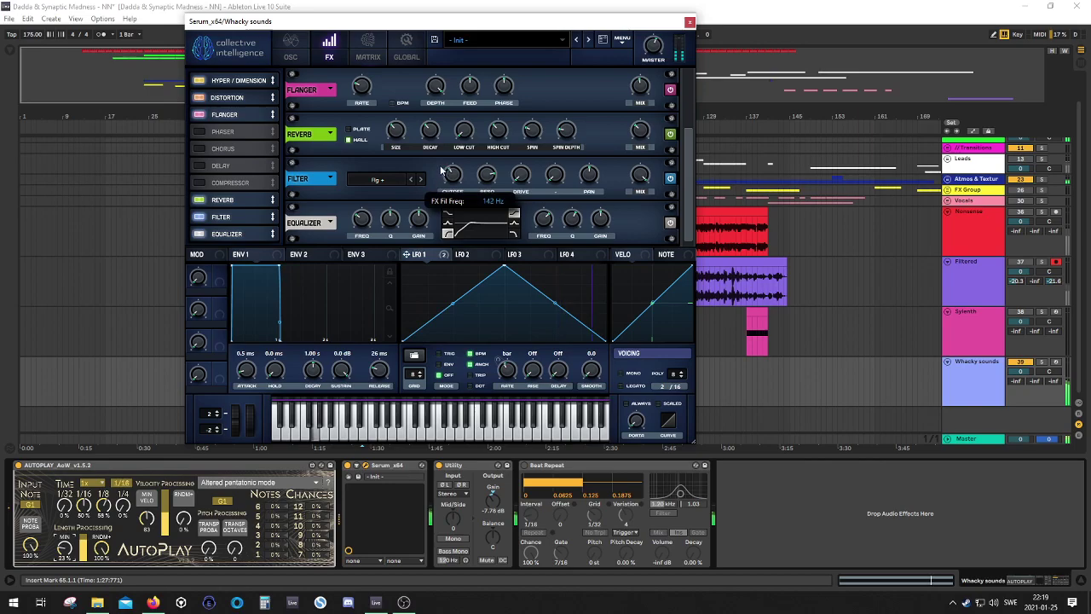
drag(447, 130, 441, 163)
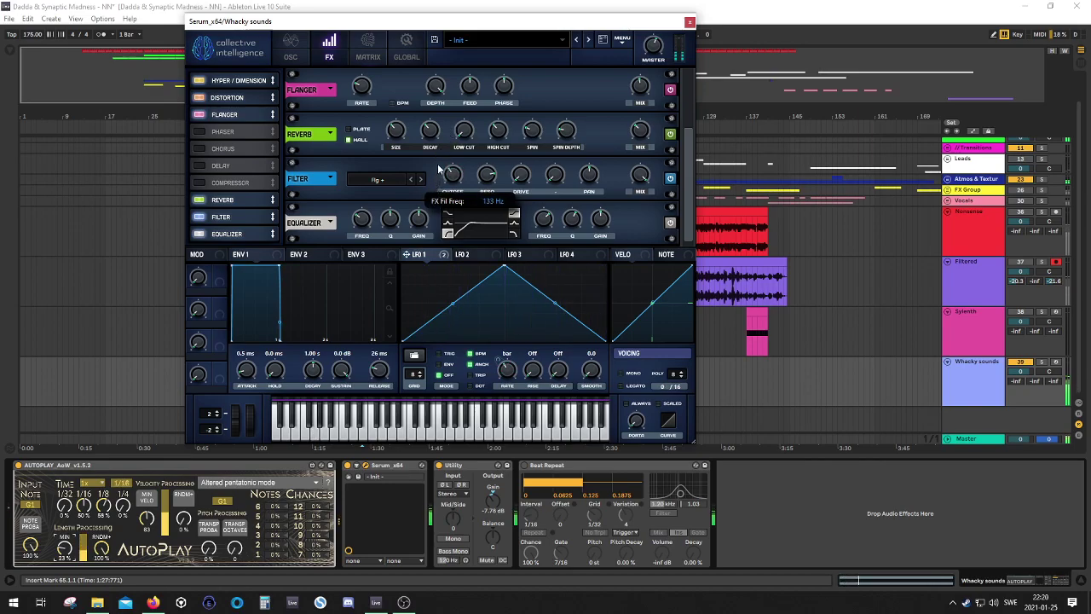
drag(443, 146, 475, 127)
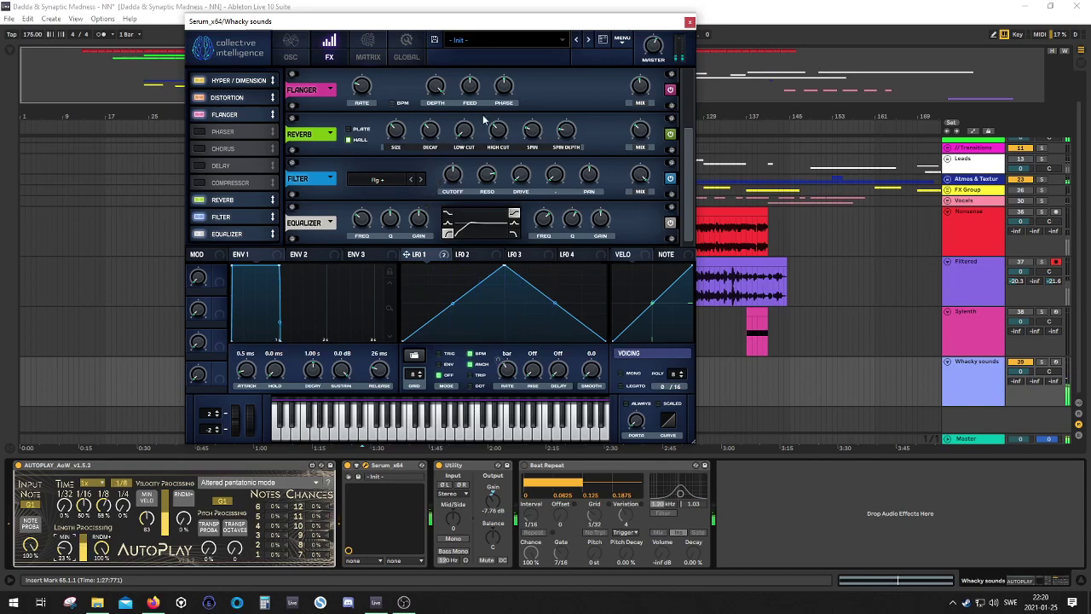
Step: Look over the effects chain and return to Serum's oscillator page
drag(687, 173, 689, 150)
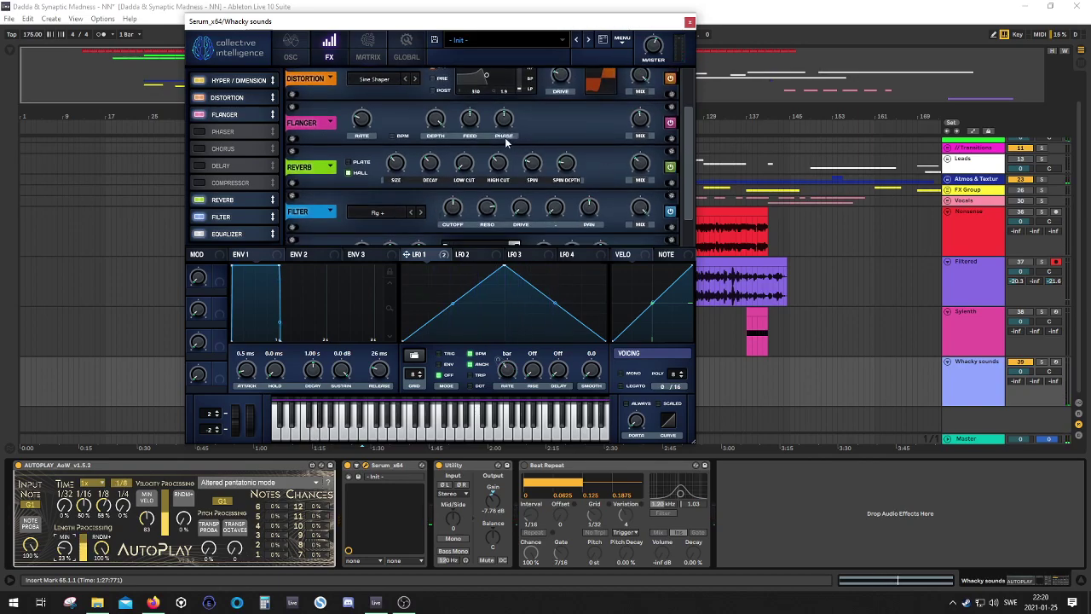
click(297, 61)
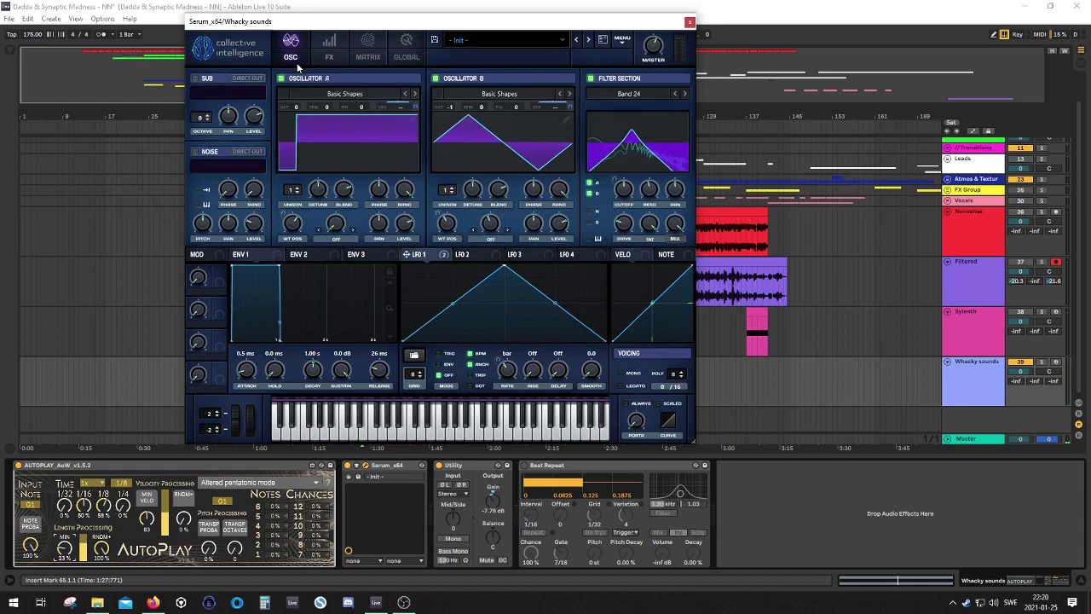